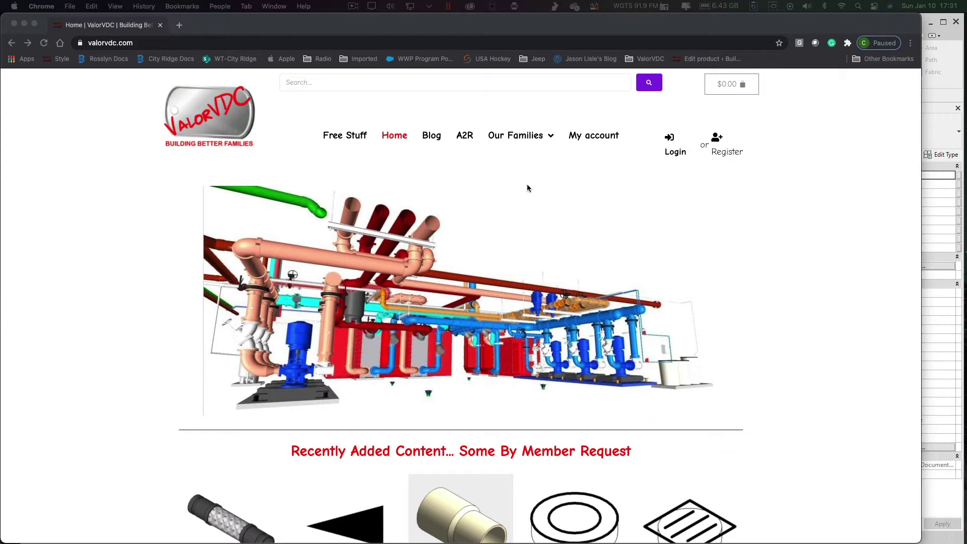
Step: Open the free Flow Arrows product from the ValorVDC site's Free Stuff page and review its details
scroll(412, 244, "down", 5)
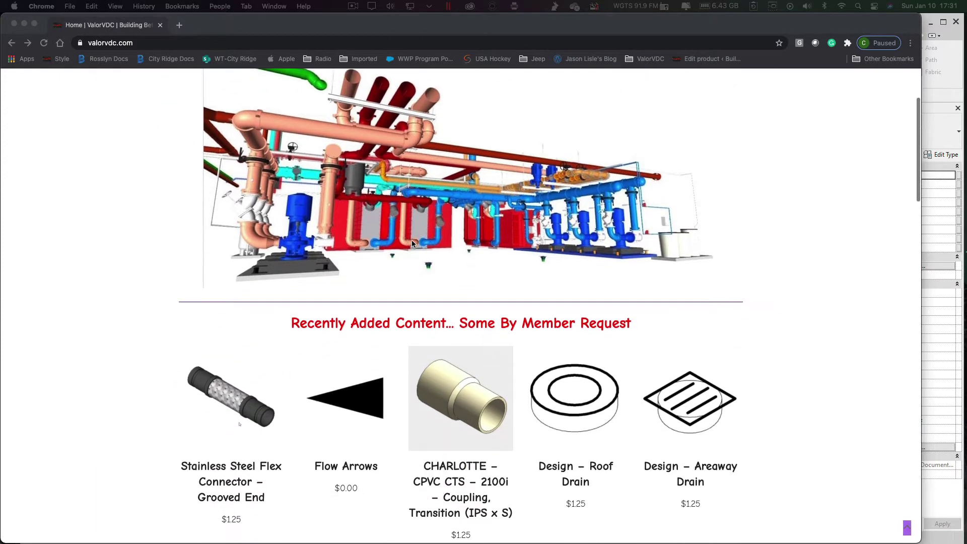
scroll(412, 244, "up", 5)
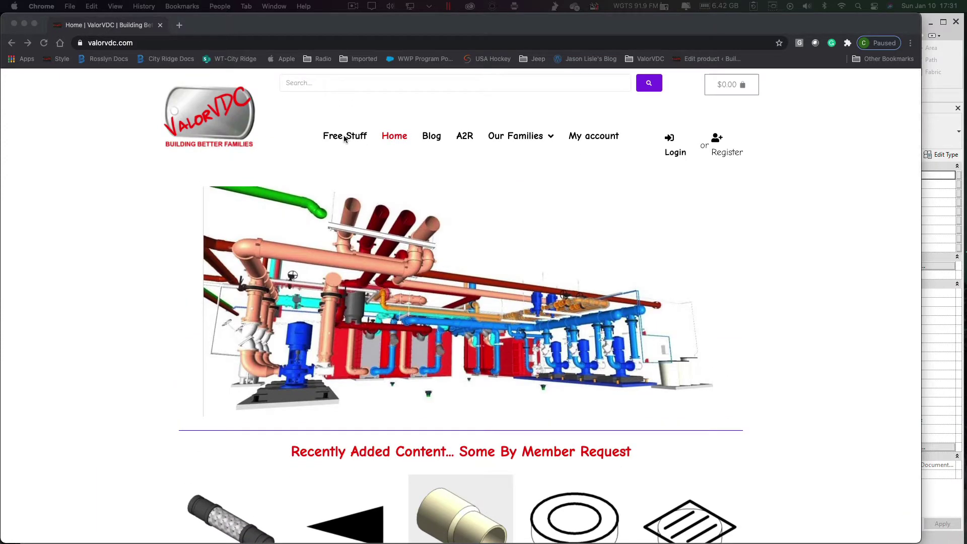
left_click(346, 137)
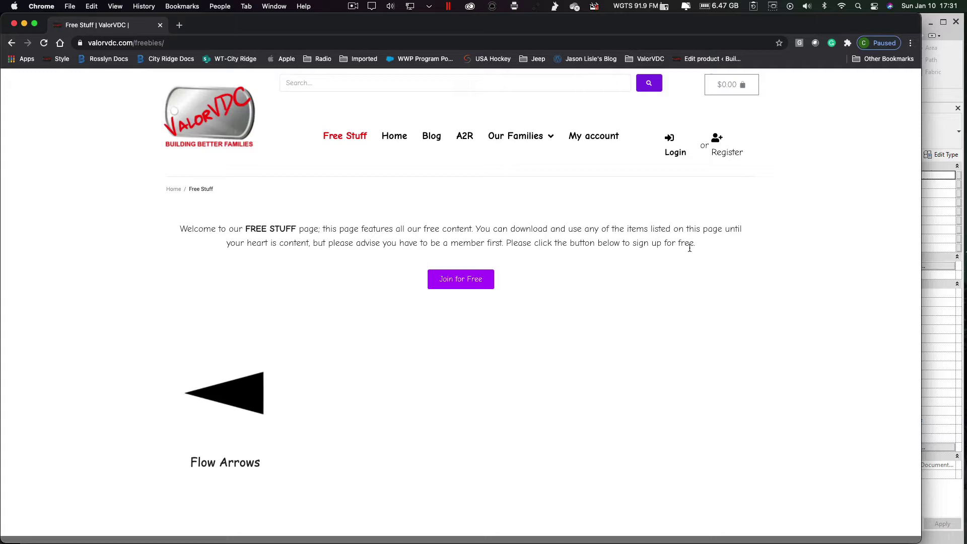
left_click(206, 387)
scroll(457, 312, "down", 3)
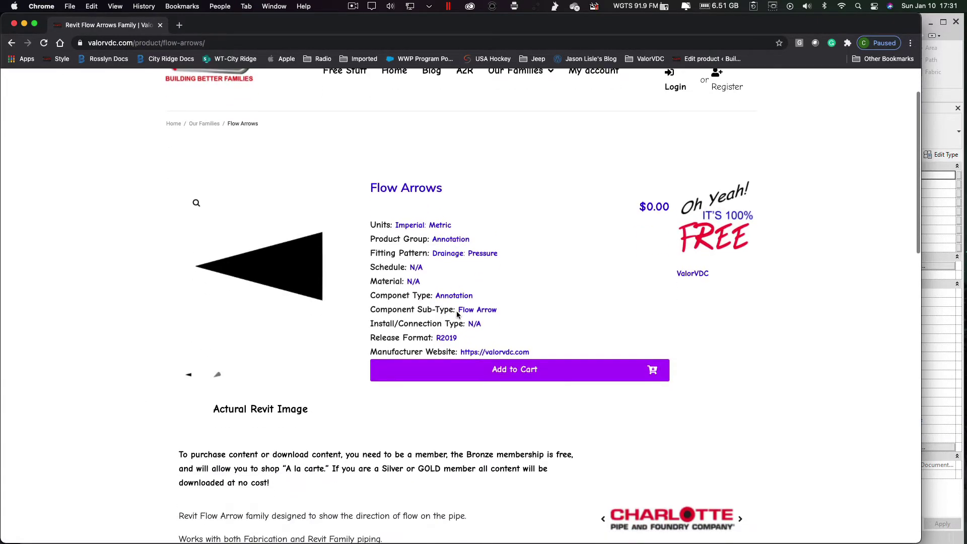
scroll(457, 312, "up", 2)
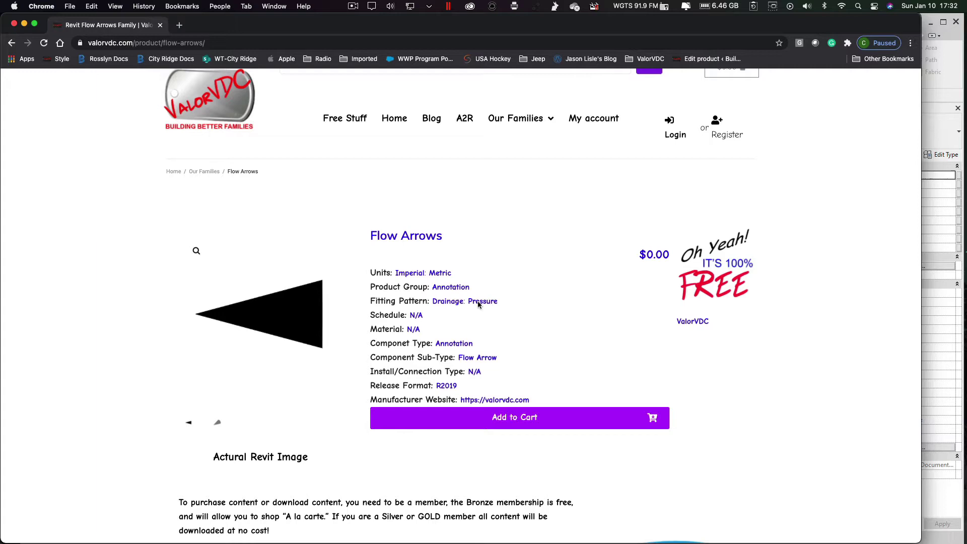
Step: Switch to Revit and open the 00 - Basement Level floor plan to examine its tagged plumbing pipes
left_click(936, 100)
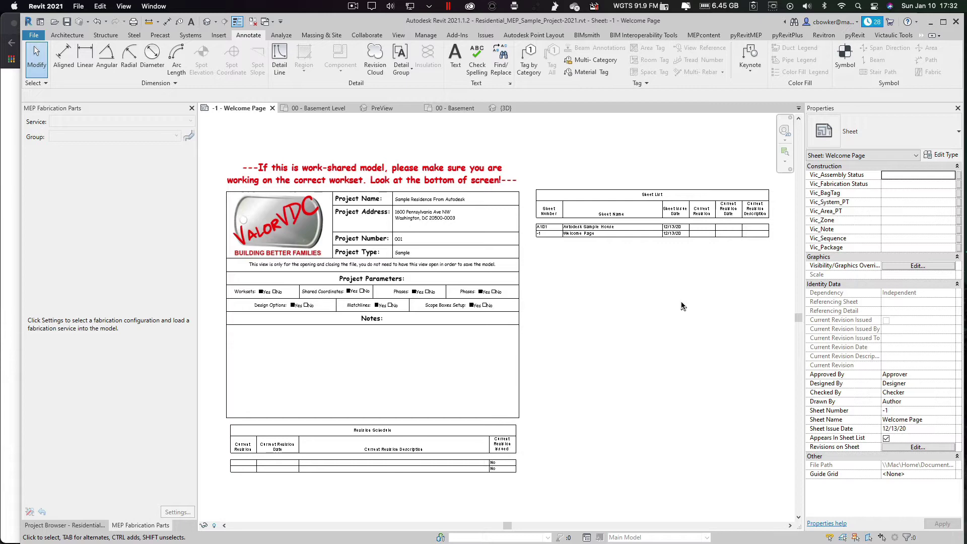
left_click(315, 108)
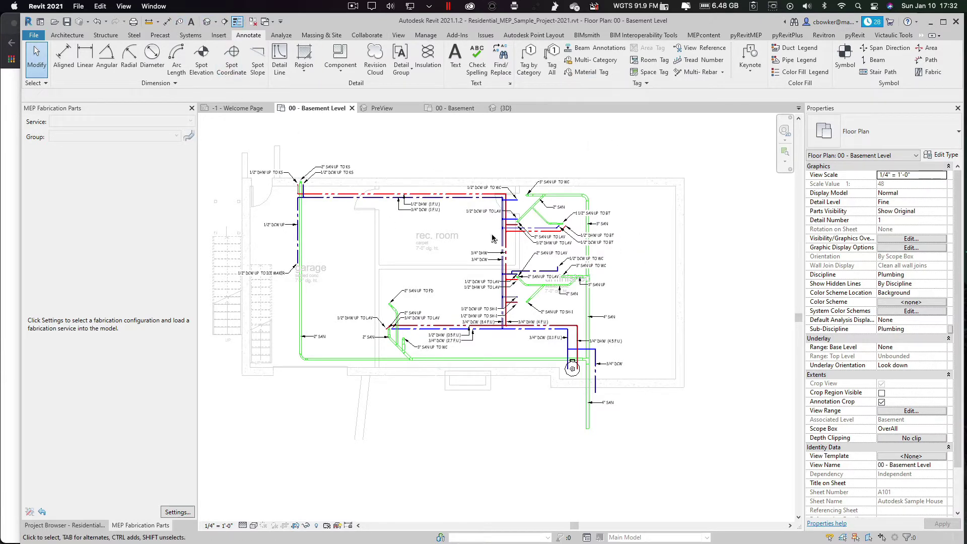
scroll(504, 311, "up", 5)
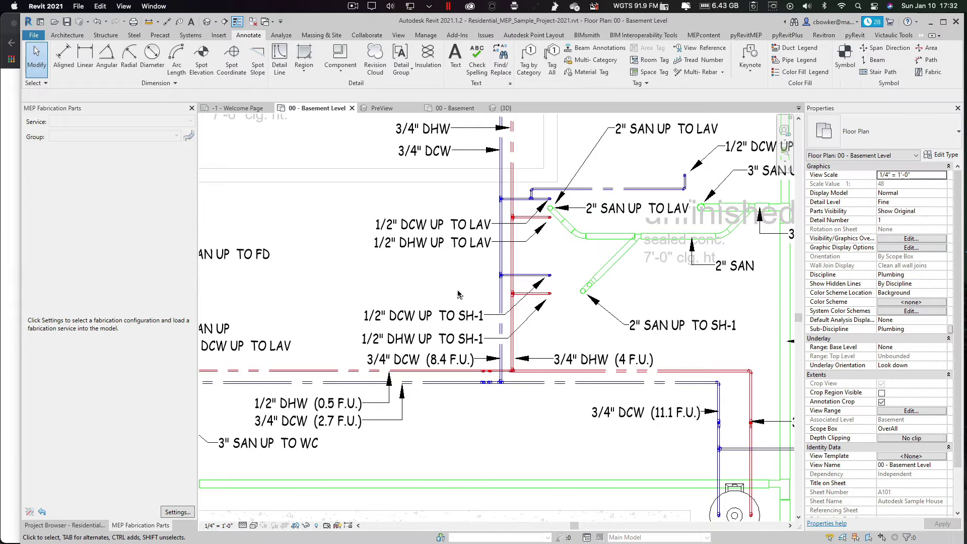
scroll(459, 294, "down", 2)
scroll(459, 294, "down", 1)
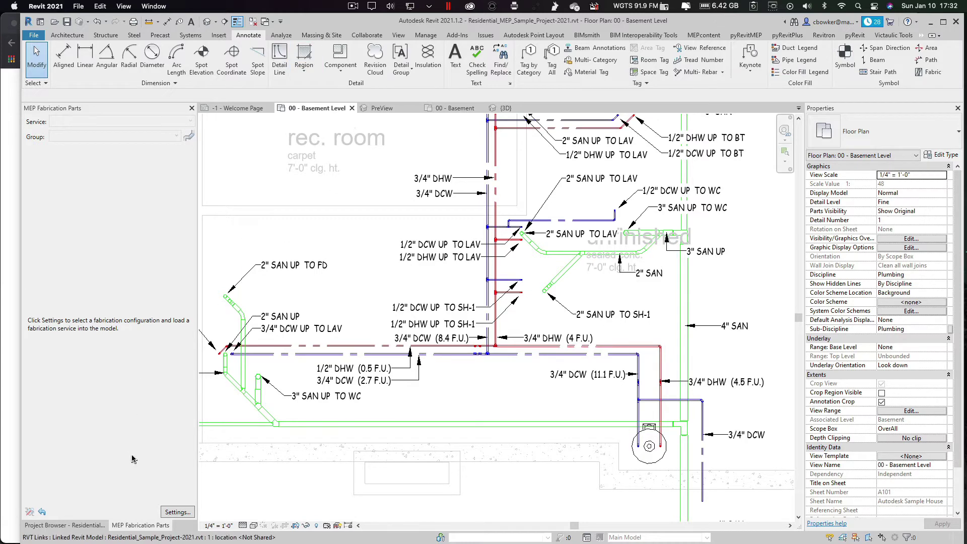
Step: Locate the Flow Arrow Annotation family under the project's annotation symbols and expand its list of types
left_click(74, 524)
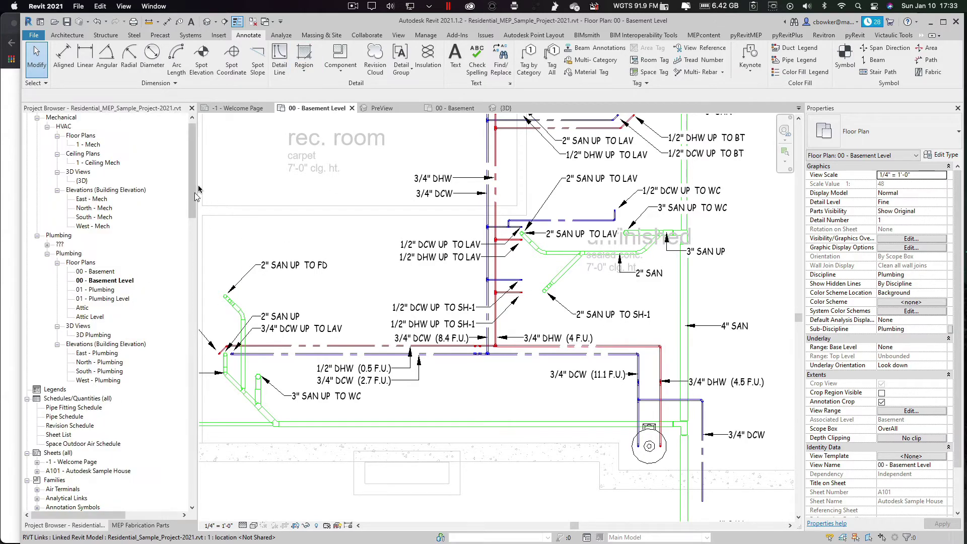
scroll(197, 196, "down", 14)
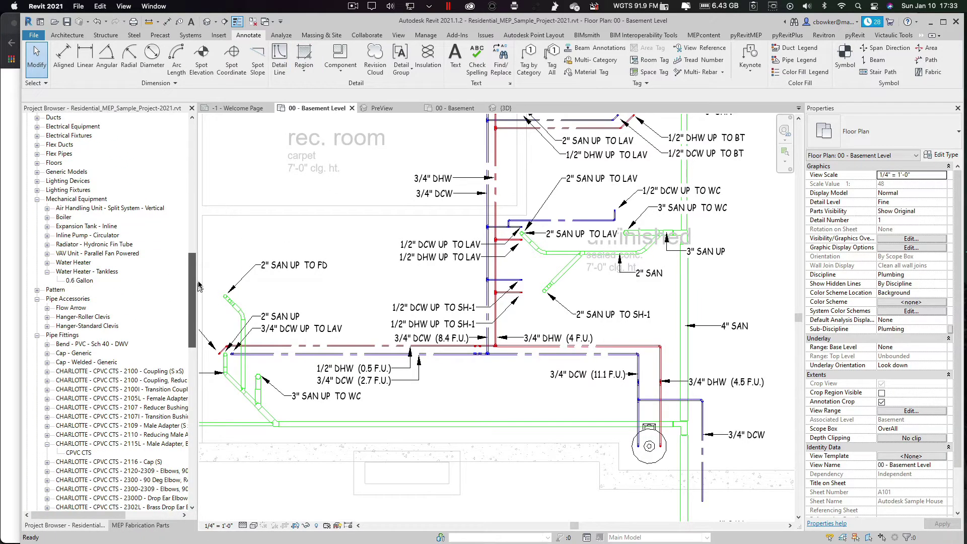
left_click(57, 318)
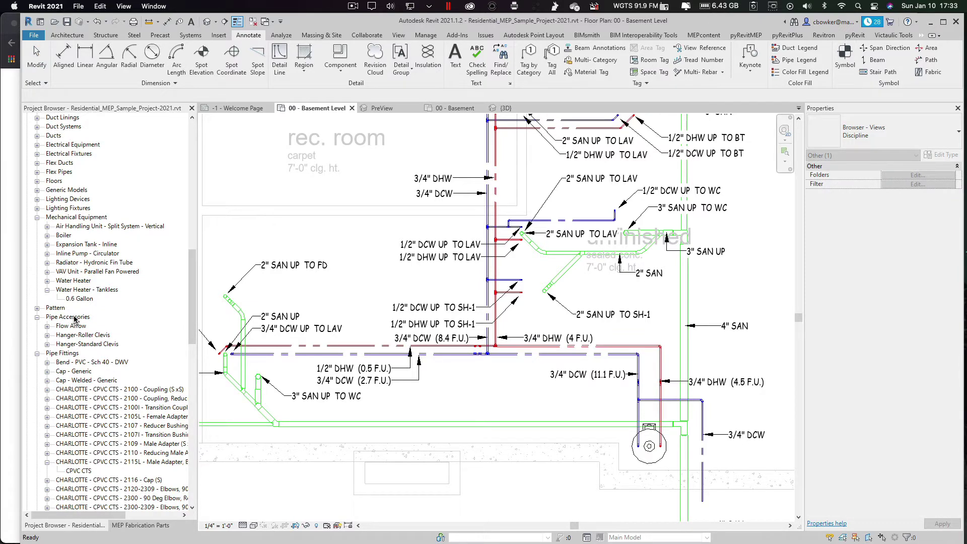
scroll(75, 319, "up", 6)
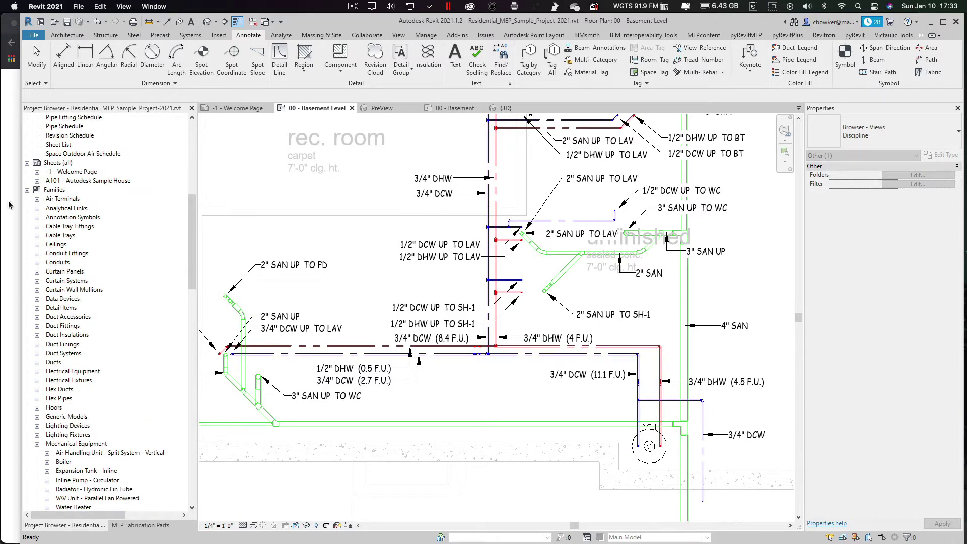
scroll(50, 224, "up", 2)
left_click(38, 227)
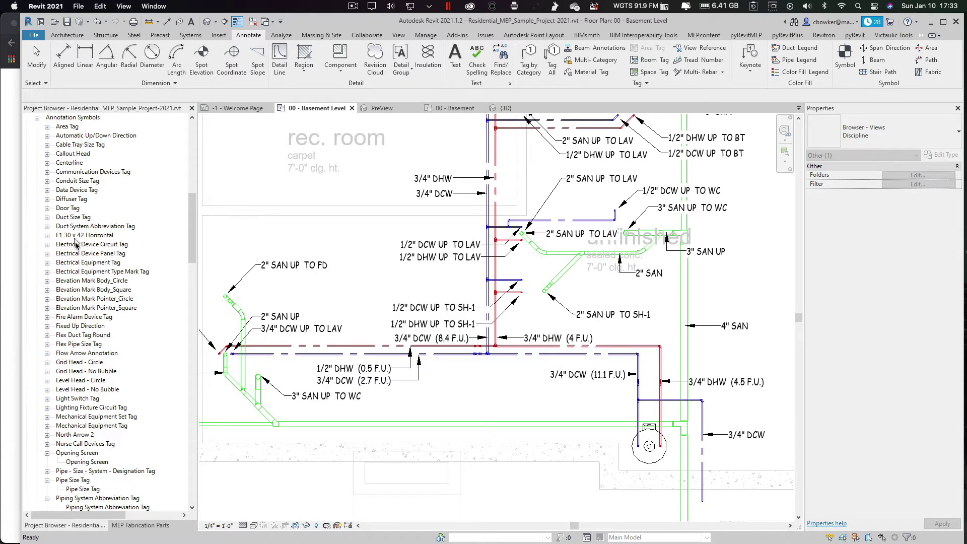
left_click(47, 353)
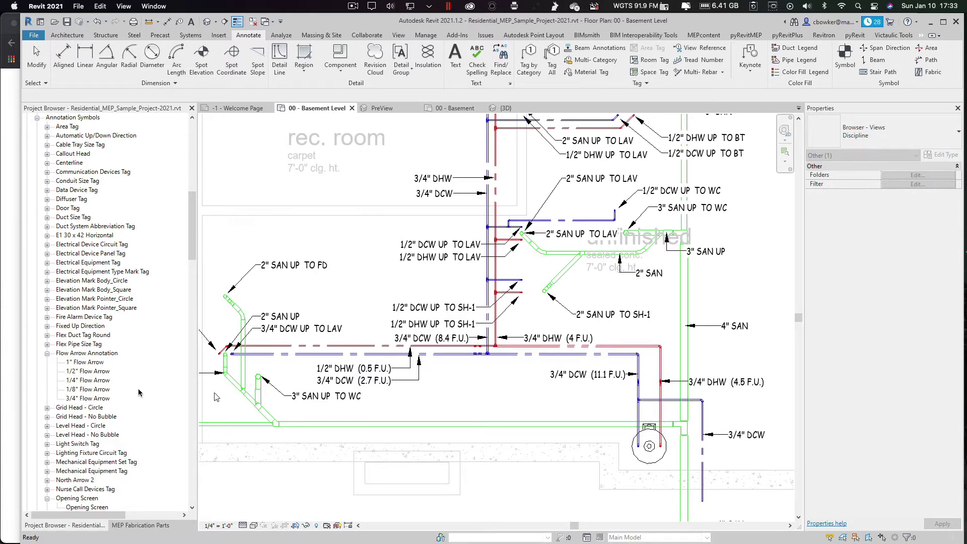
Step: Place 1/8" Flow Arrow symbols pointing left on the horizontal DCW (2.7 F.U.) and DHW (0.5 F.U.) pipes
left_click(845, 58)
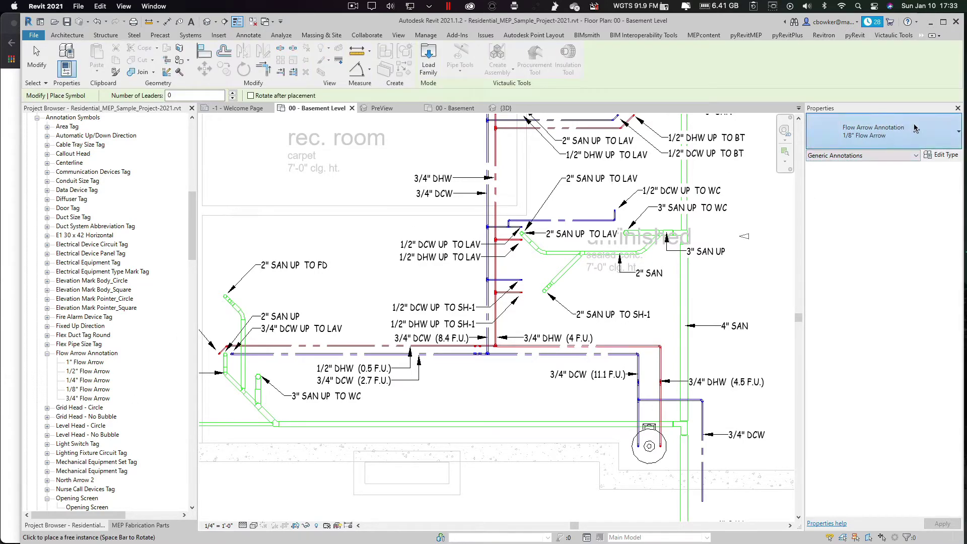
left_click(866, 132)
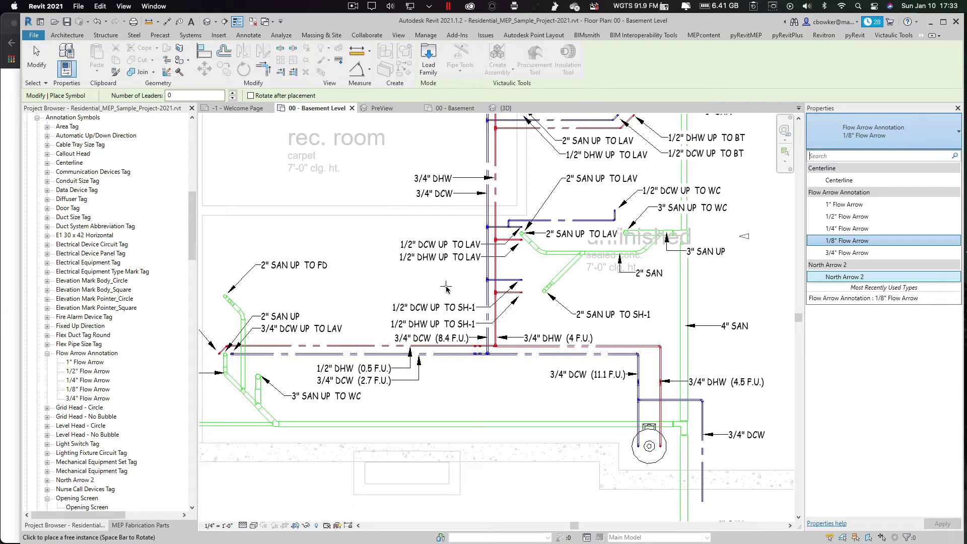
scroll(461, 352, "up", 5)
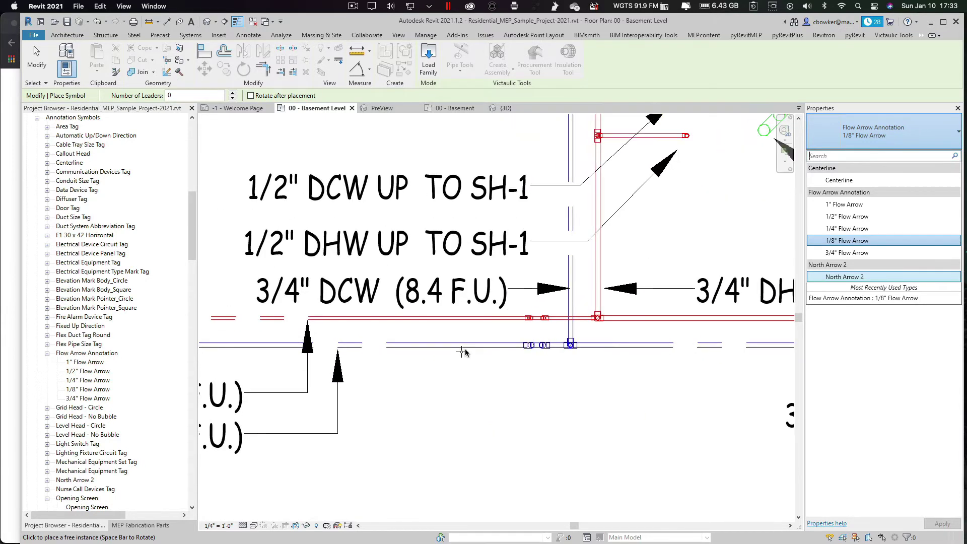
scroll(463, 351, "up", 5)
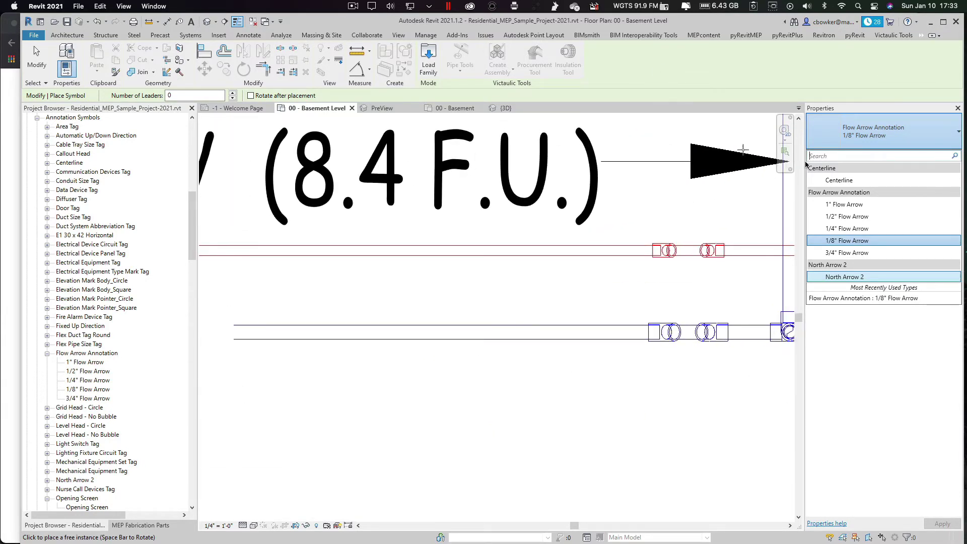
left_click(850, 242)
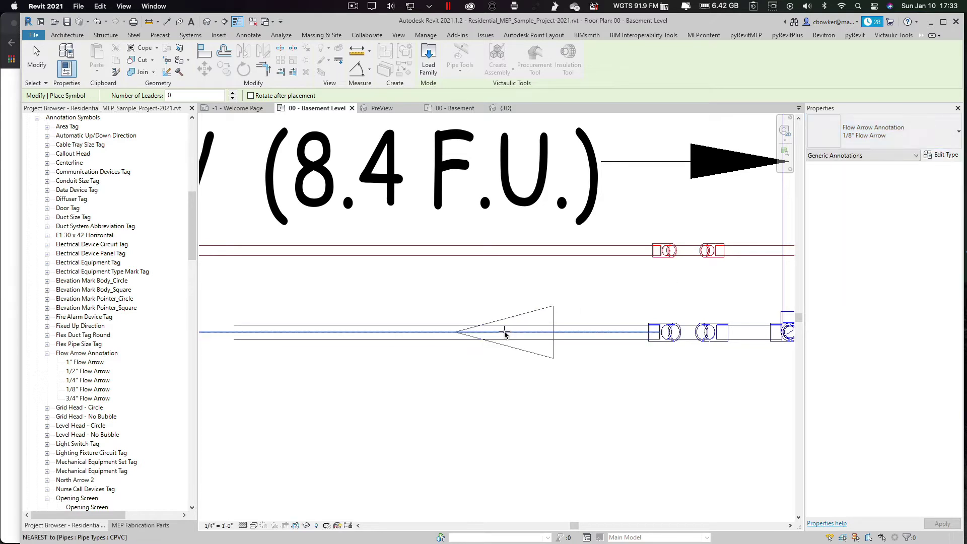
left_click(392, 333)
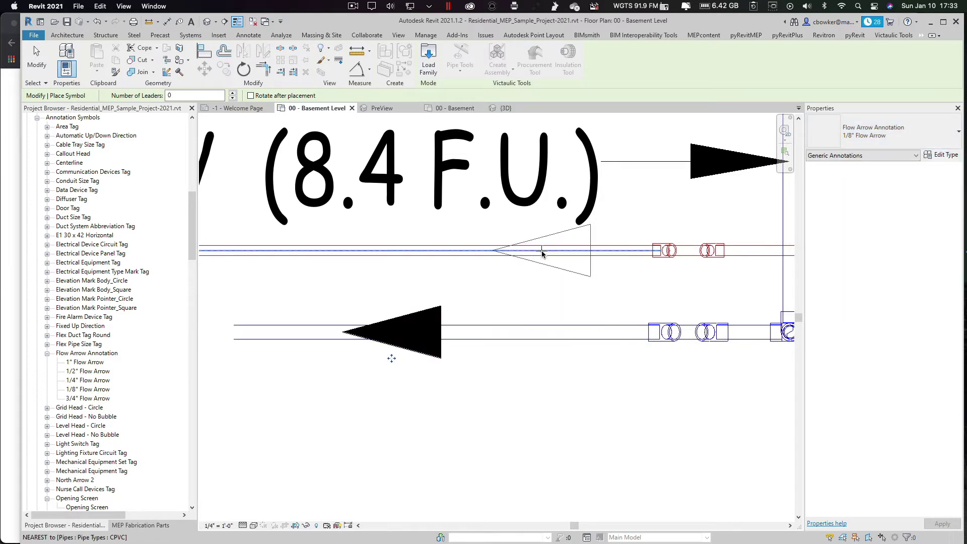
left_click(542, 254)
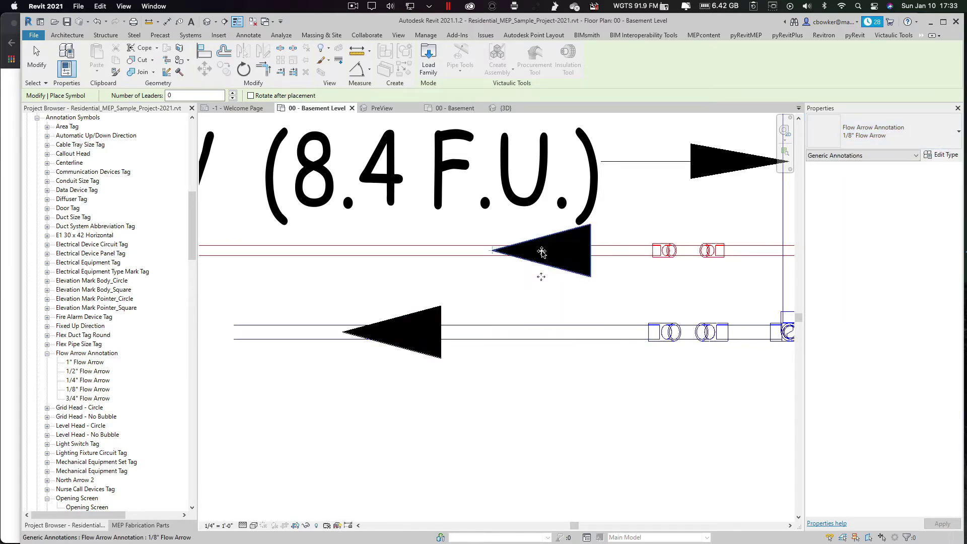
Step: Set the view's detail level to Medium and place left-pointing flow arrows on the horizontal 3/4" DCW and DHW pipes nearer the water heater
left_click(242, 525)
left_click(255, 491)
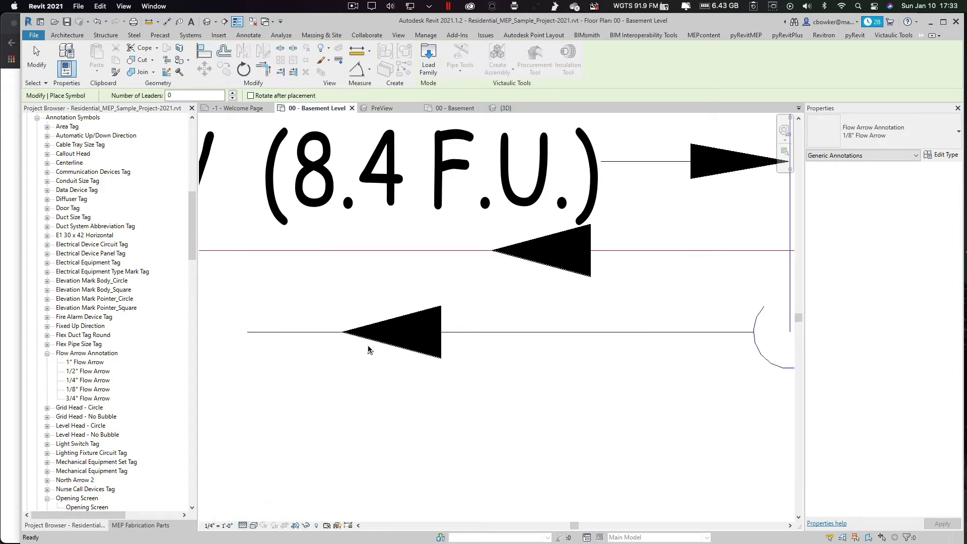
scroll(369, 350, "down", 6)
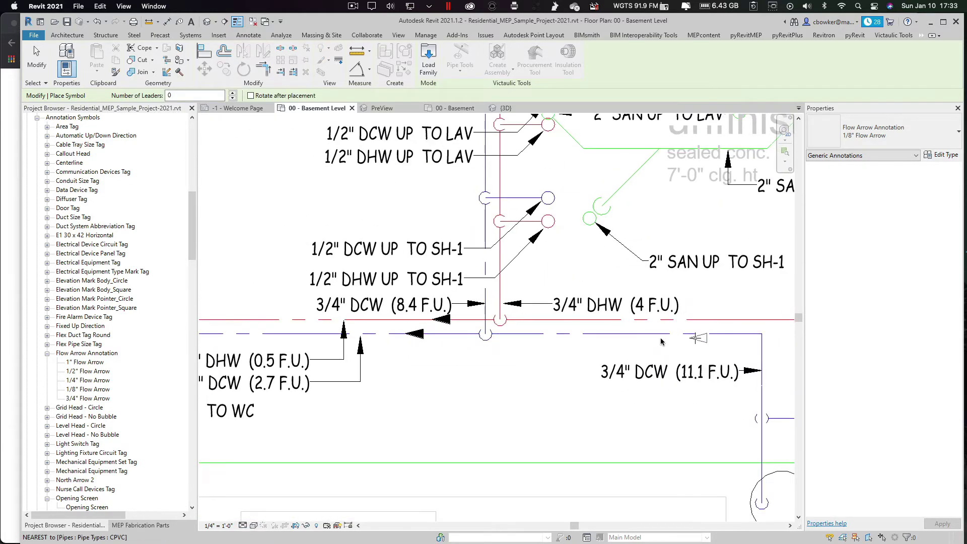
middle_click_drag(670, 340, 550, 341)
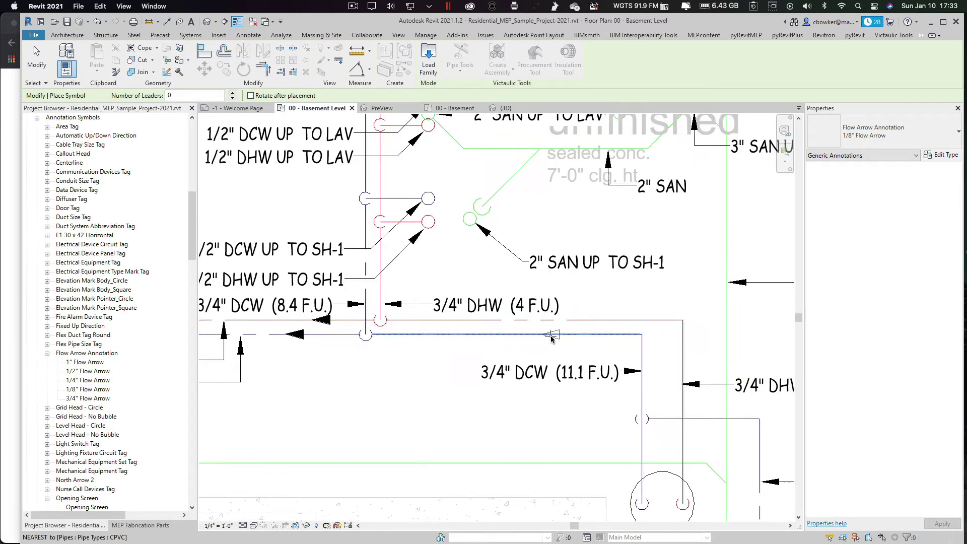
left_click(600, 321)
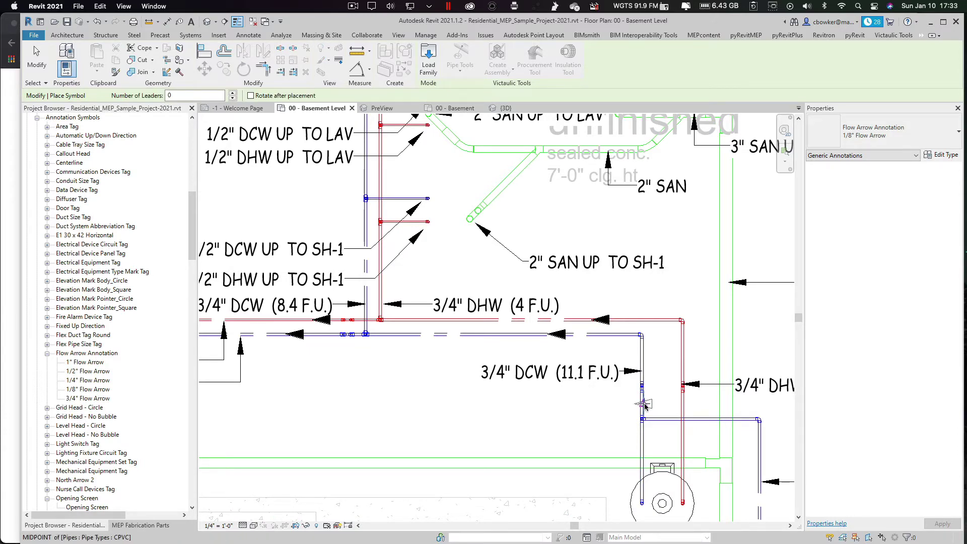
Step: Return the view to Medium detail and place upward-pointing flow arrows on the vertical 3/4" DCW (11.1 F.U.) and DHW (4.5 F.U.) pipes
scroll(638, 408, "up", 4)
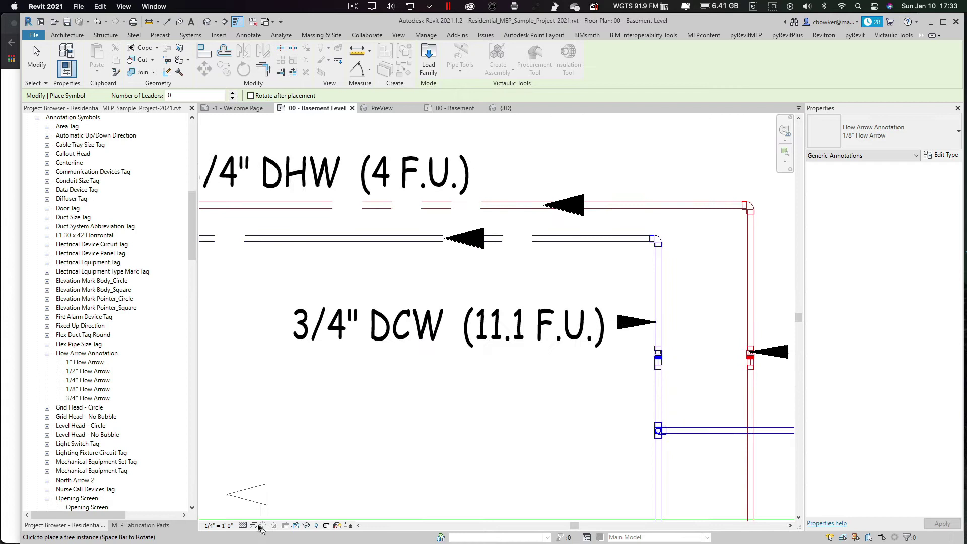
left_click(243, 526)
left_click(257, 508)
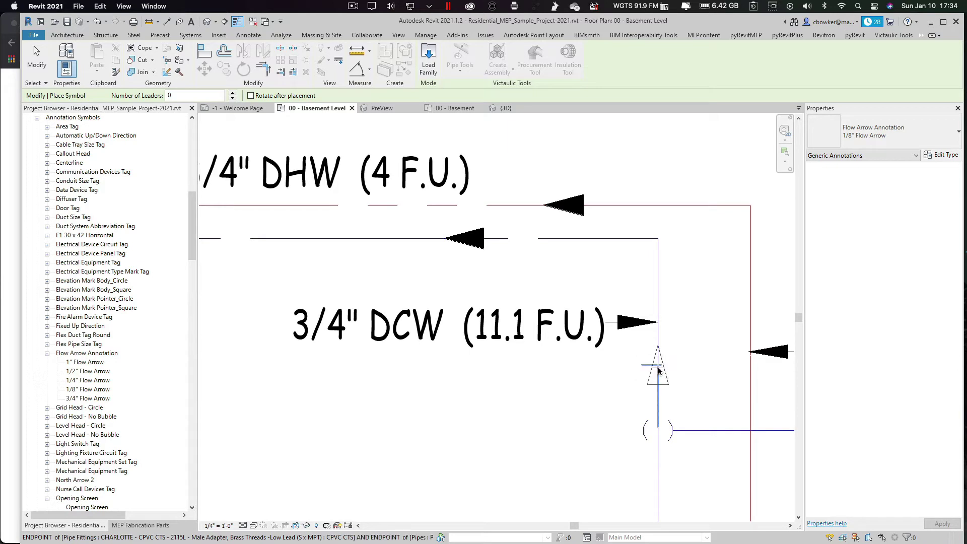
left_click(658, 371)
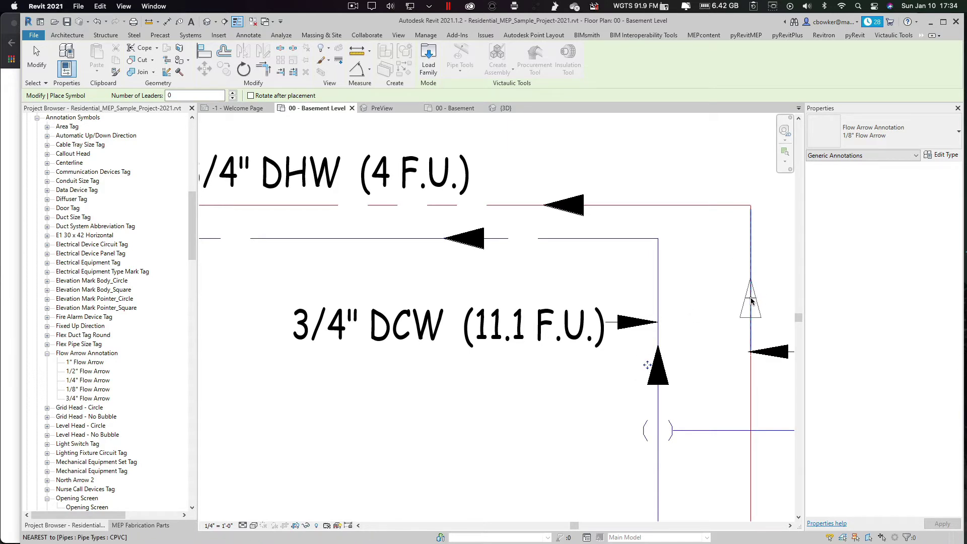
left_click(751, 301)
Step: Place a downward flow arrow on the DCW pipe into the water heater and an upward one on the incoming 3/4" DCW pipe
scroll(751, 301, "down", 3)
middle_click_drag(751, 302, 569, 361)
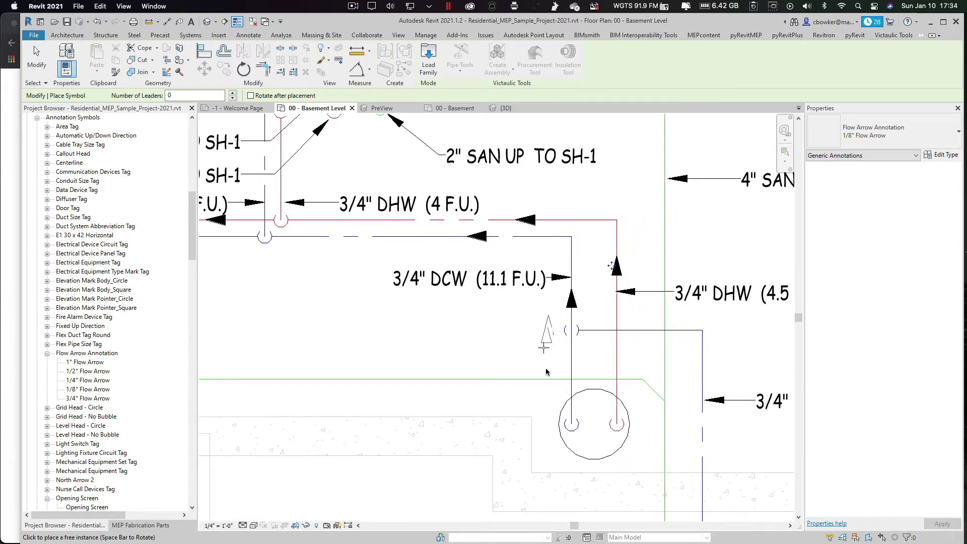
left_click(571, 358)
left_click(703, 373)
scroll(703, 373, "down", 5)
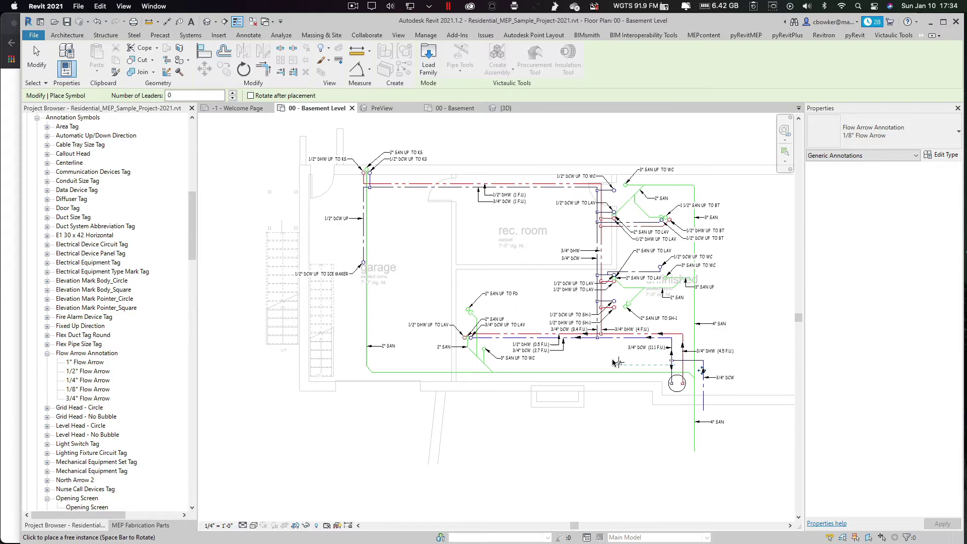
key("Escape")
key("Escape")
Step: Select the pipes, water heater and annotations around the water heater and isolate them in the 3D view with a selection box
scroll(579, 358, "up", 4)
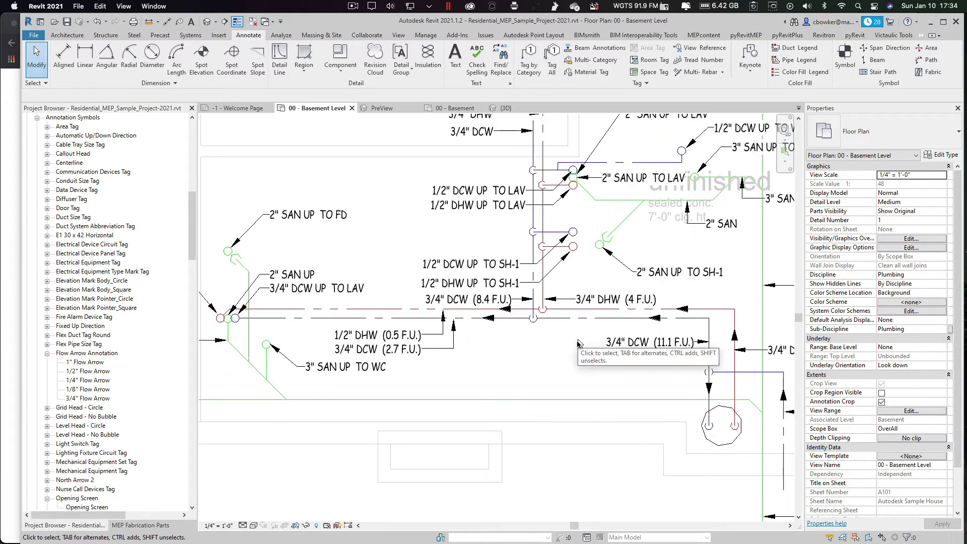
middle_click_drag(527, 351, 416, 342)
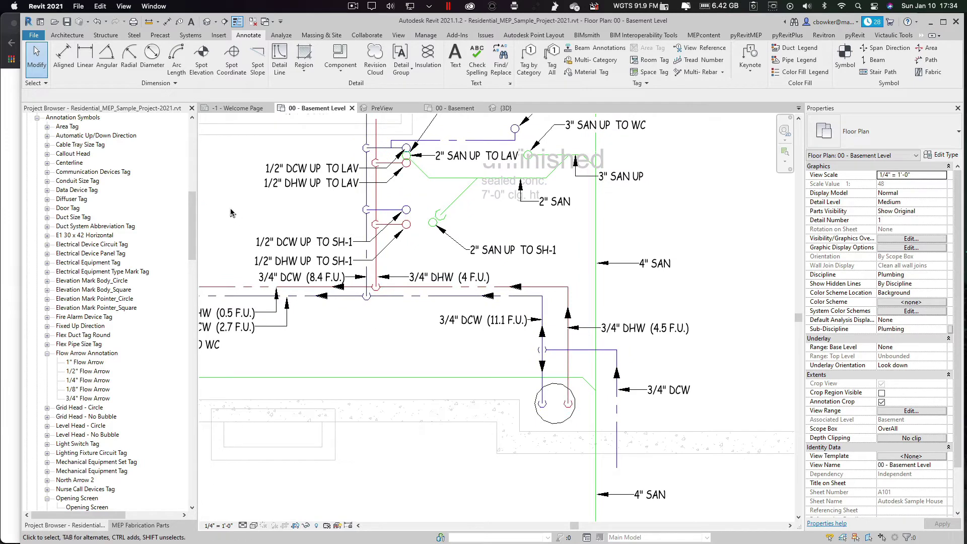
left_click_drag(231, 209, 750, 498)
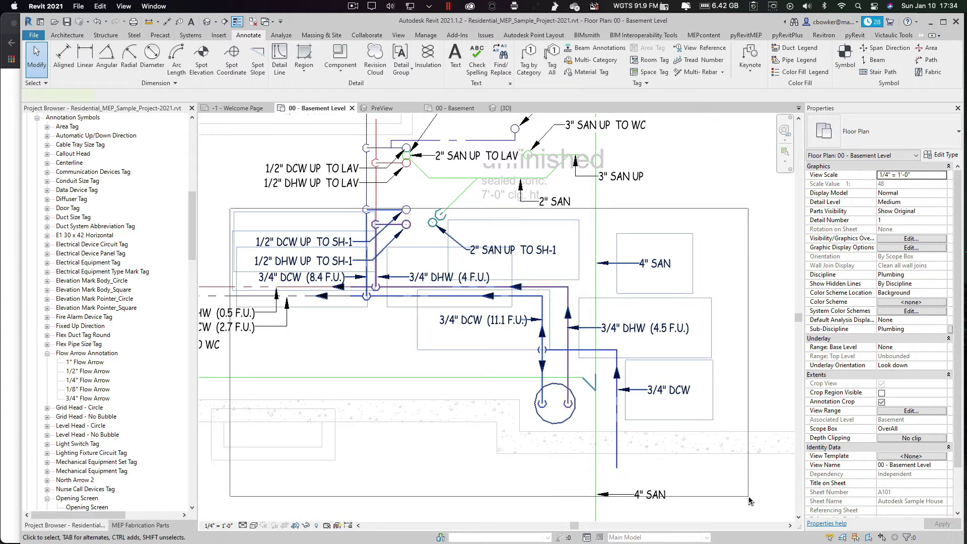
left_click_drag(749, 500, 750, 500)
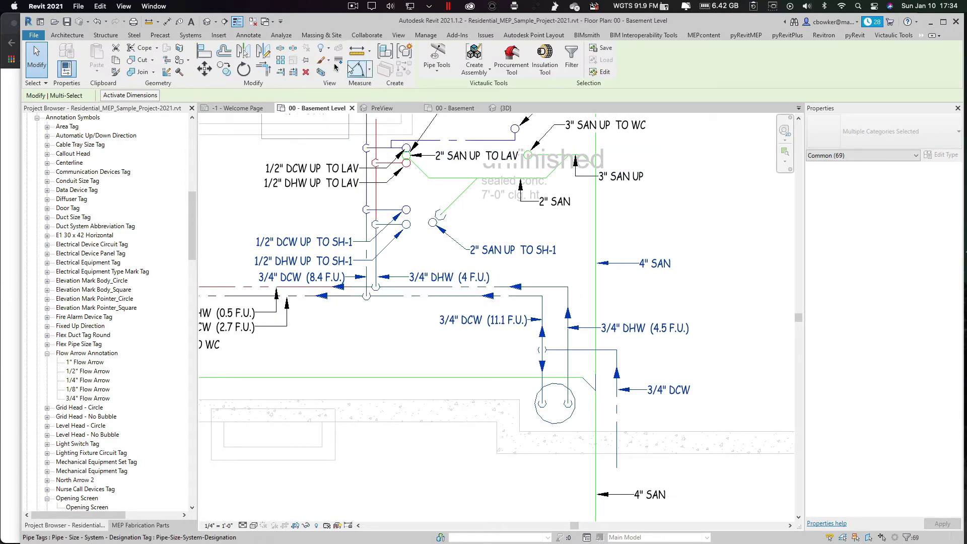
left_click(320, 72)
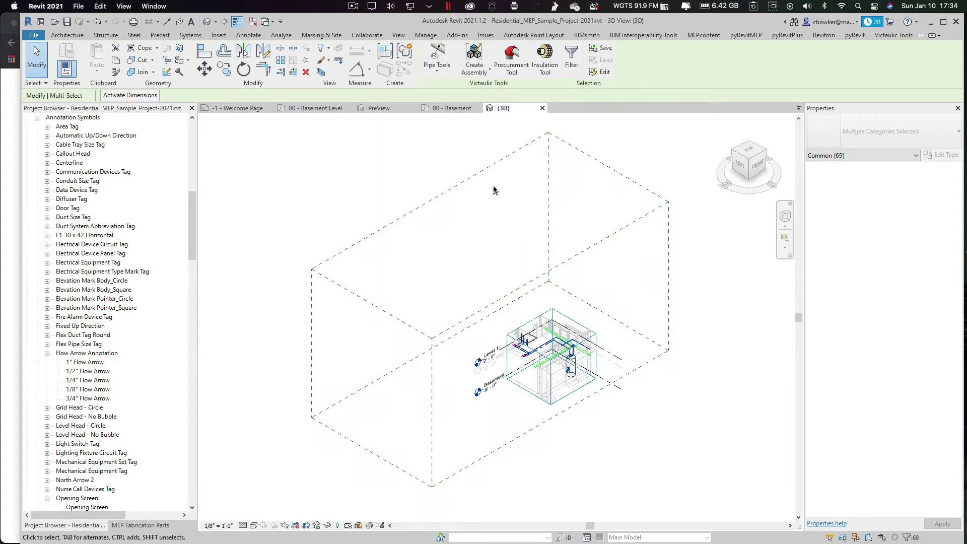
scroll(622, 342, "up", 6)
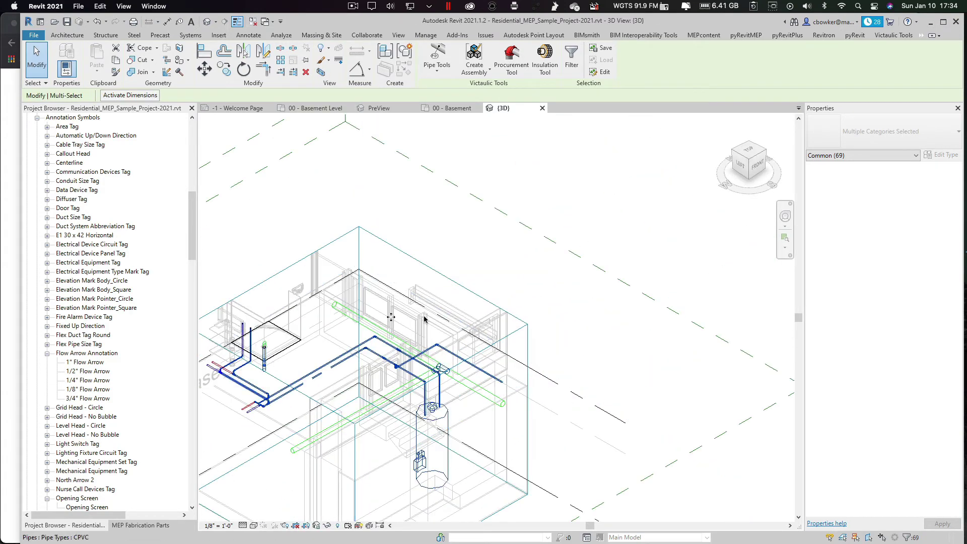
Step: Switch to the 00 - Basement floor plan, set its detail level to Fine and dismiss the save reminder without saving
left_click(443, 108)
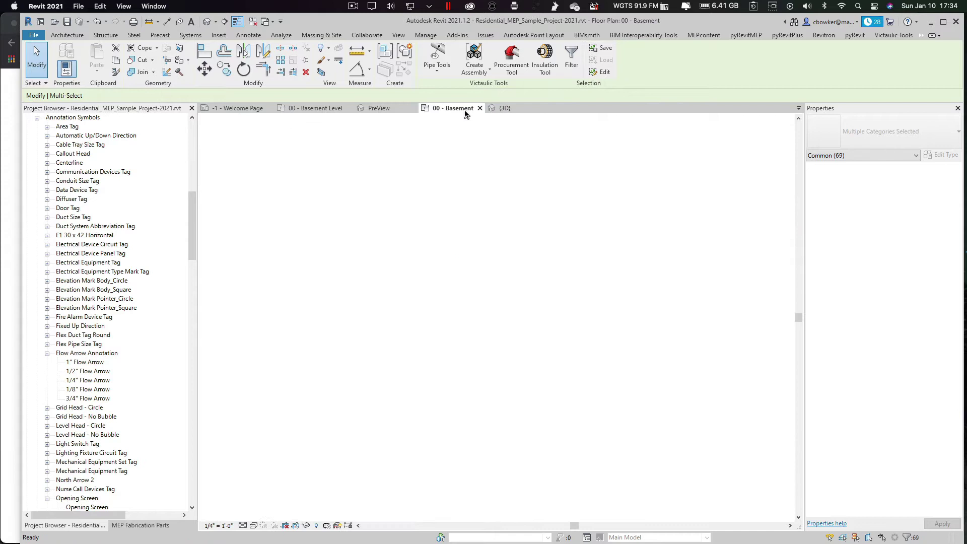
scroll(649, 315, "down", 2)
scroll(544, 303, "up", 5)
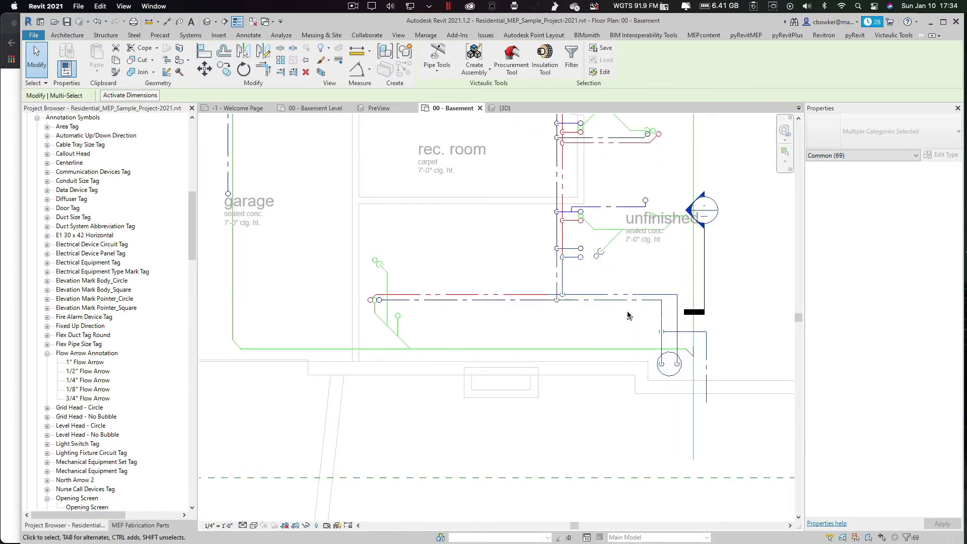
scroll(544, 304, "up", 1)
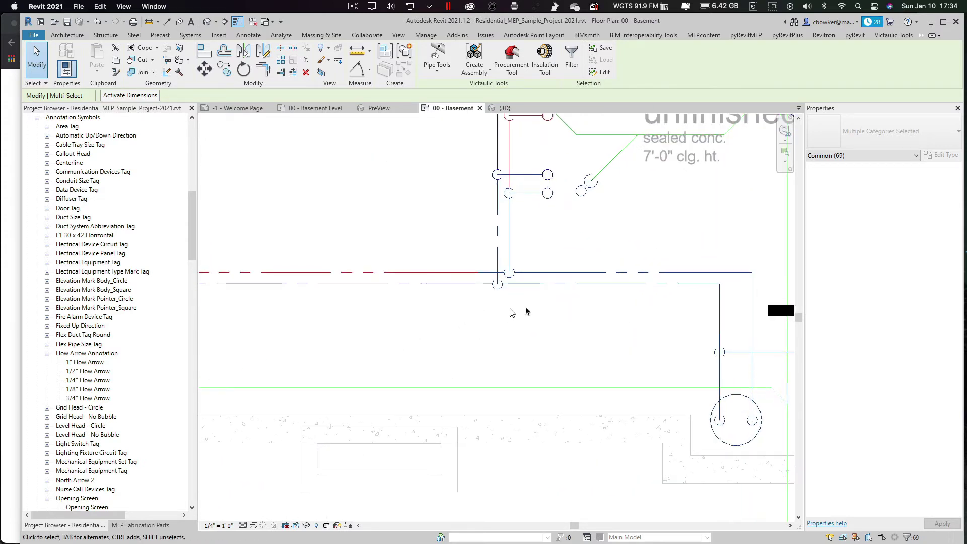
scroll(492, 274, "up", 1)
scroll(518, 380, "up", 1)
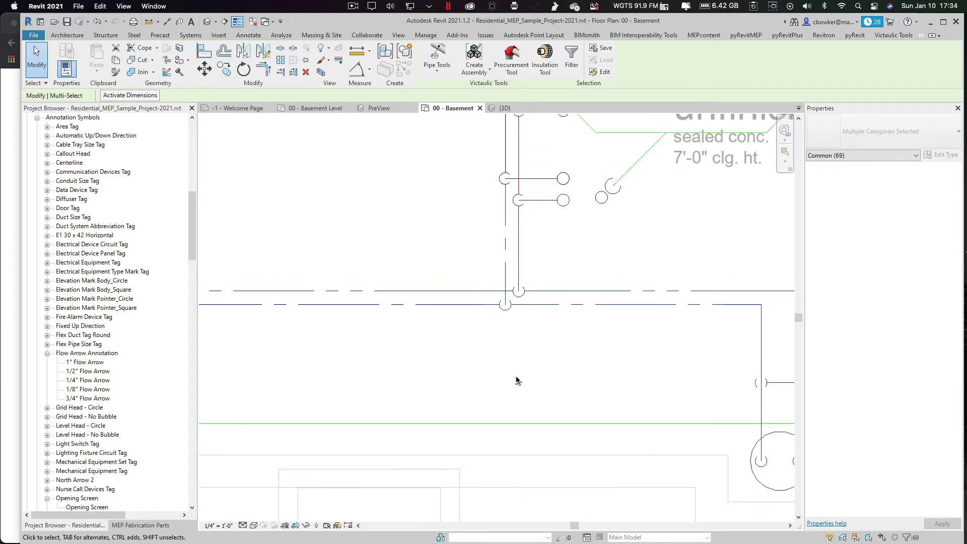
left_click(243, 526)
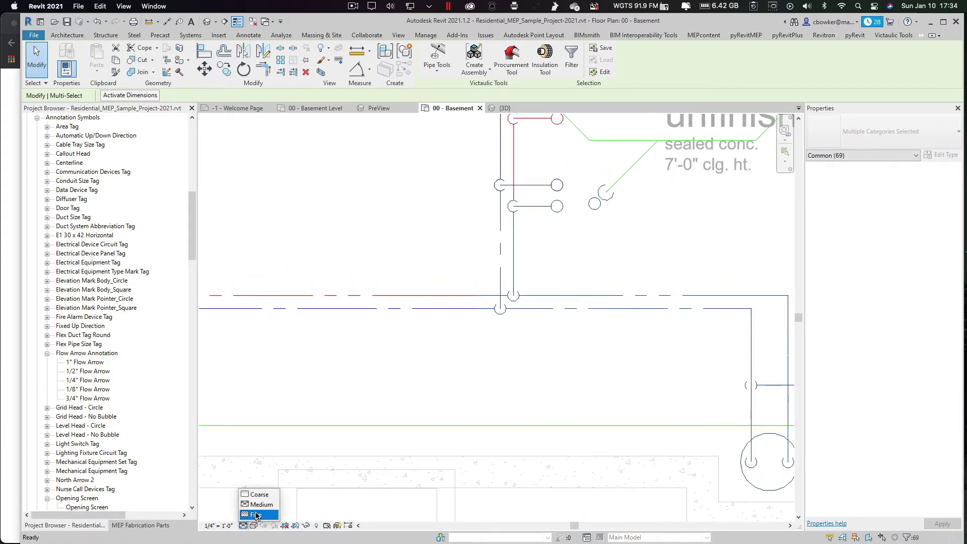
left_click(256, 514)
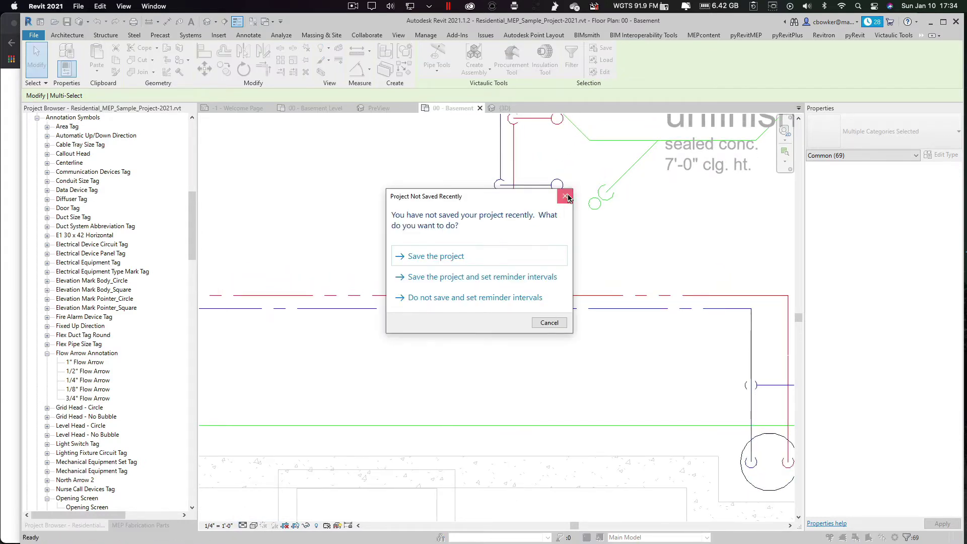
left_click(565, 196)
left_click(403, 351)
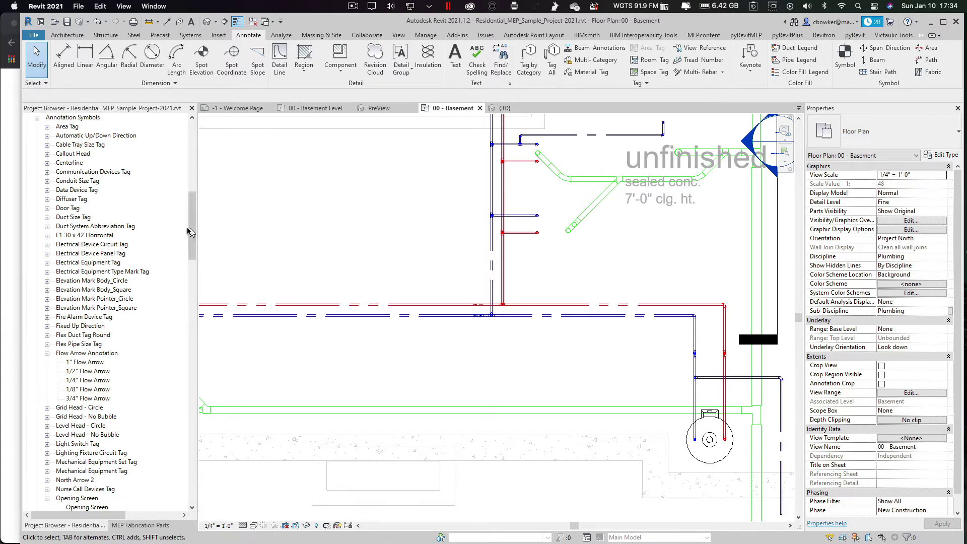
Step: Set the view to Medium detail and place left-pointing 10" Flow Arrow pipe accessories on the horizontal cold and hot pipes left of the branch risers
mouse_move(191, 227)
left_mouse_down()
mouse_move(204, 422)
mouse_move(196, 459)
mouse_move(196, 259)
mouse_move(194, 486)
mouse_move(195, 375)
left_mouse_up()
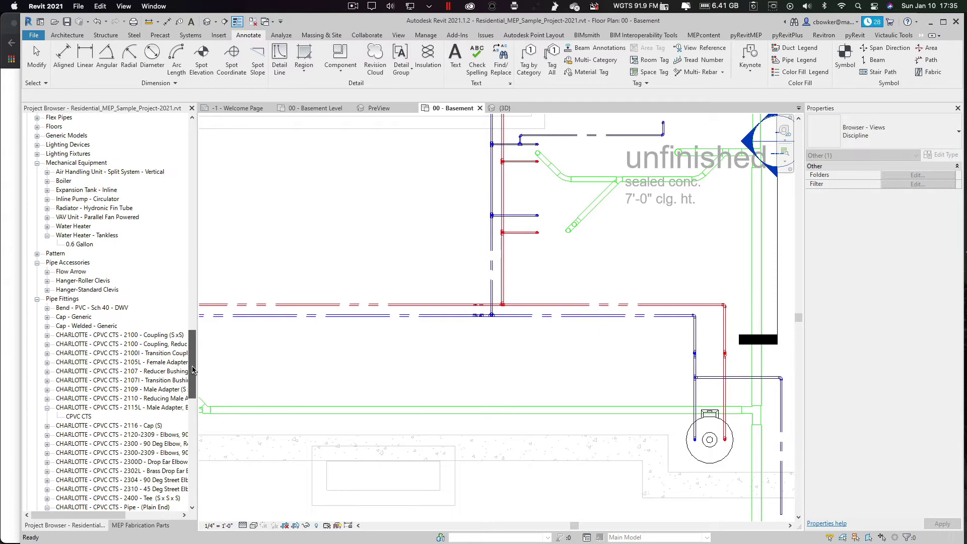
left_click(46, 272)
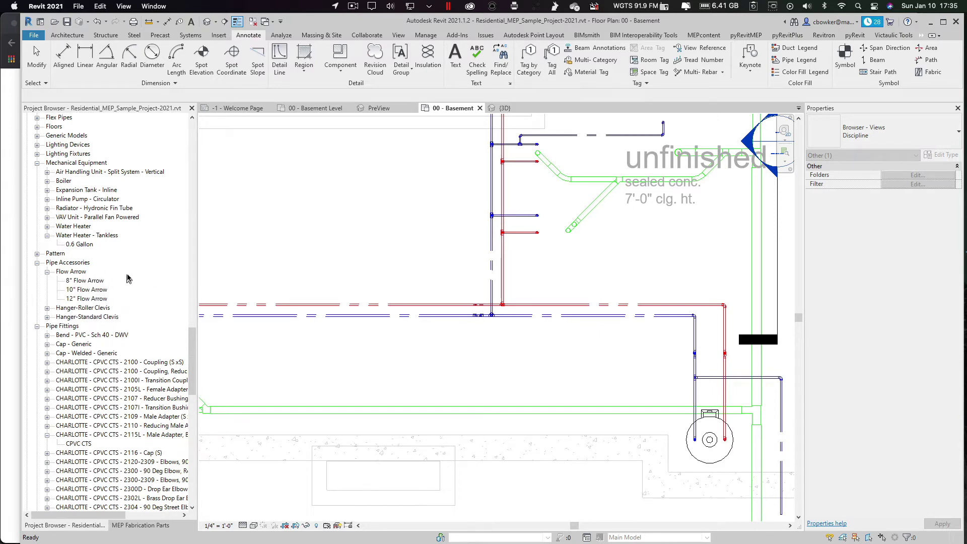
left_click(77, 291)
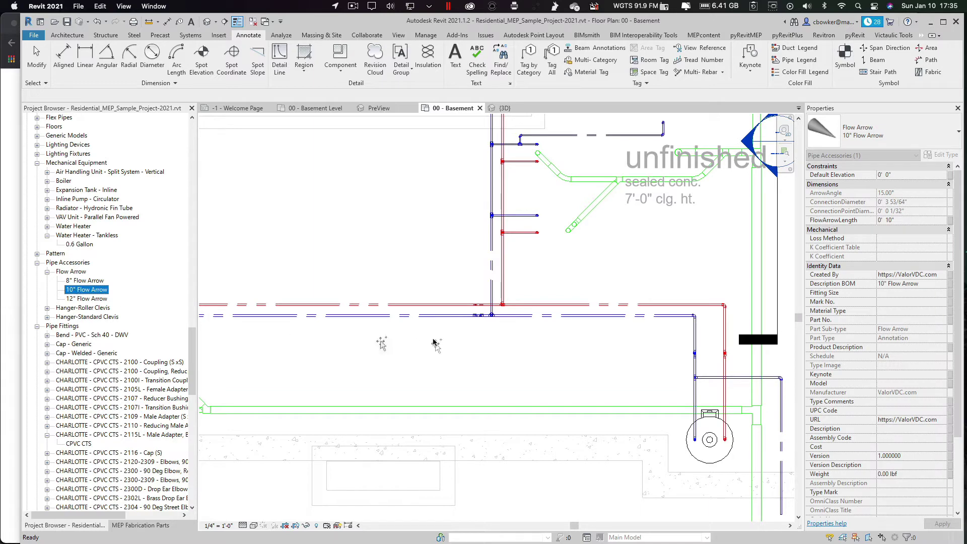
left_click_drag(436, 346, 432, 341)
scroll(356, 320, "up", 2)
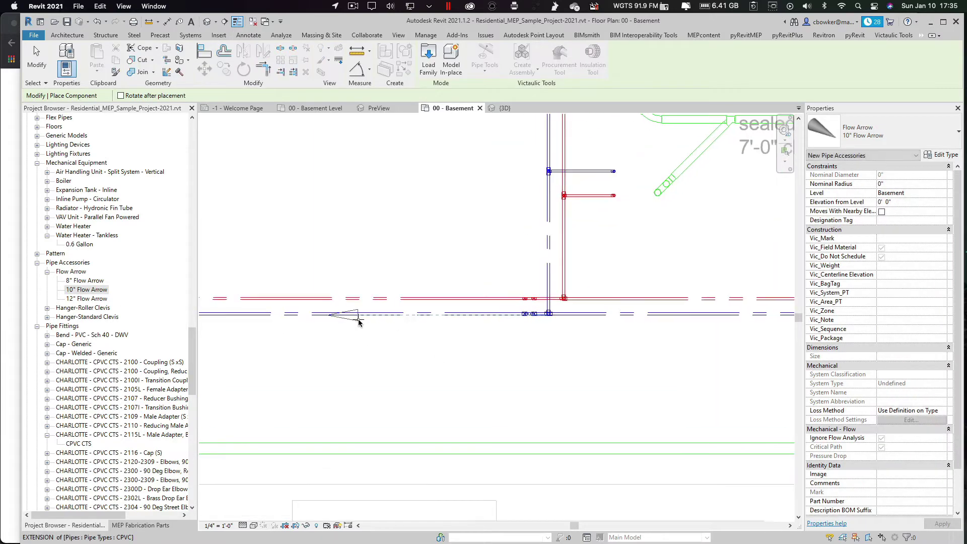
scroll(359, 322, "up", 3)
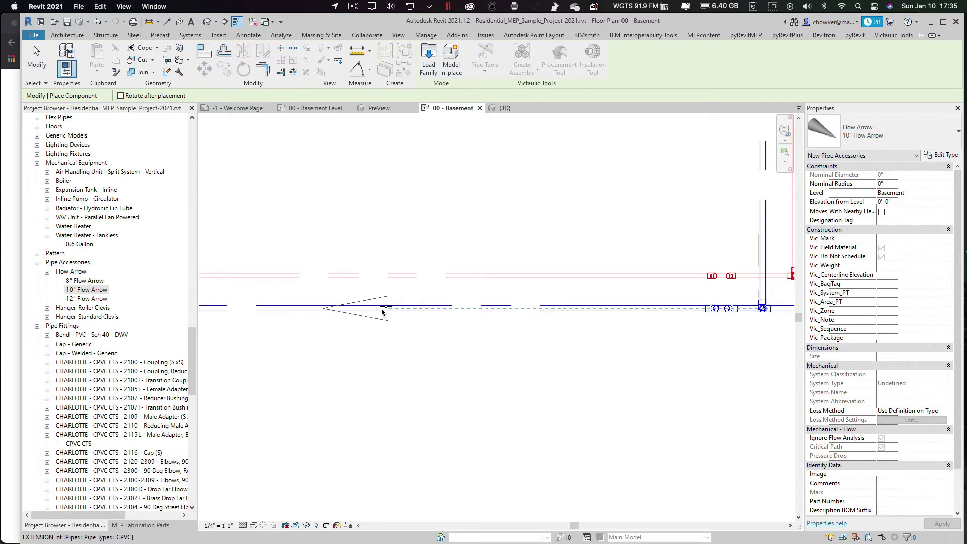
left_click(242, 525)
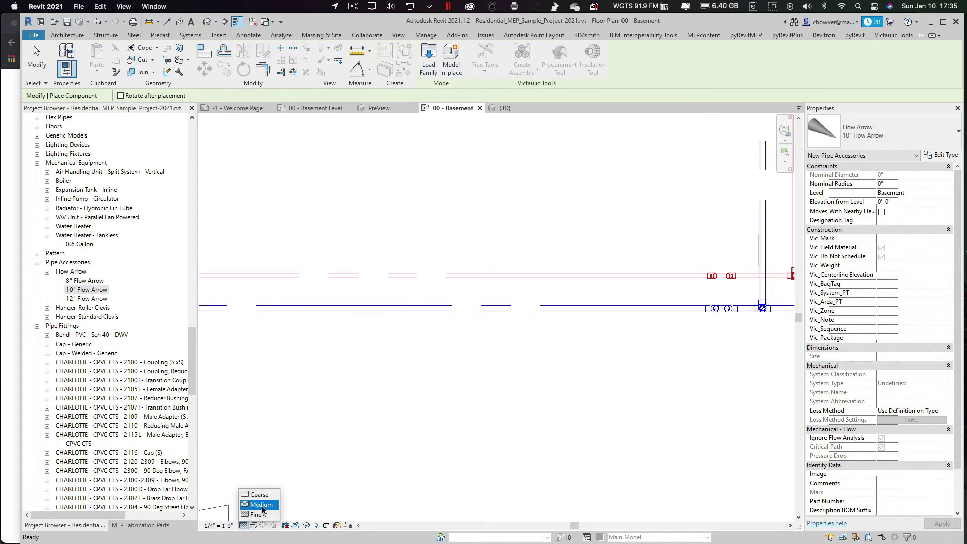
left_click(260, 514)
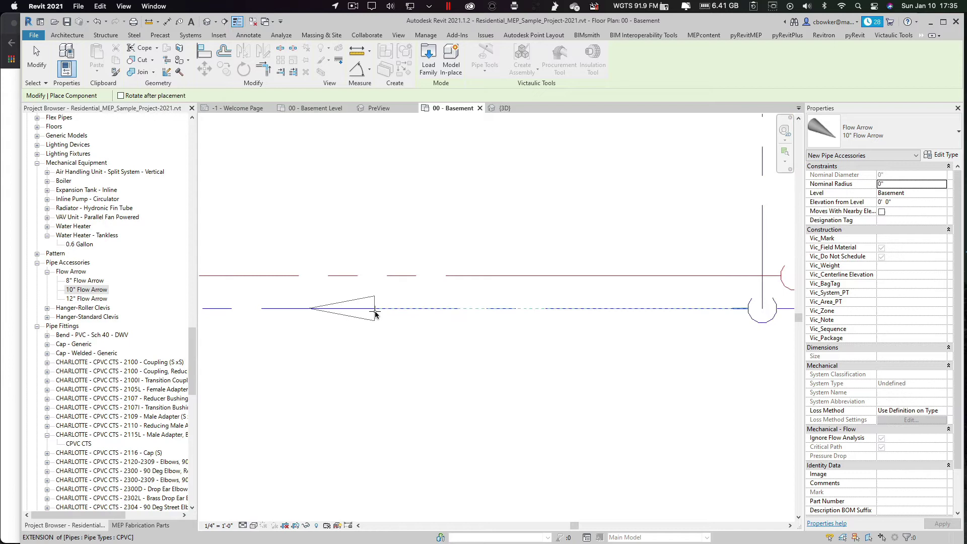
left_click(456, 309)
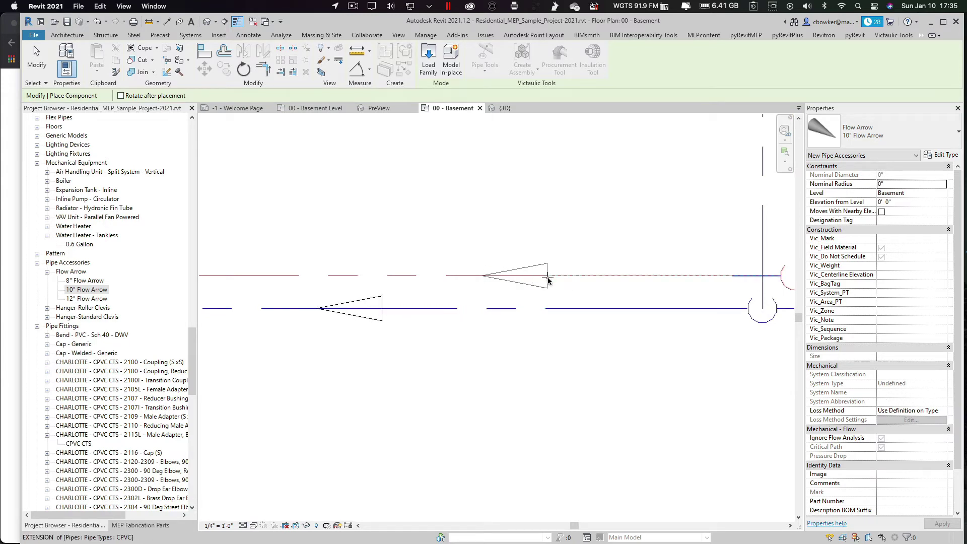
Step: Place left-pointing 10" Flow Arrow accessories on the horizontal hot and cold pipes between the branch connections and the water heater
middle_click_drag(583, 311, 296, 291)
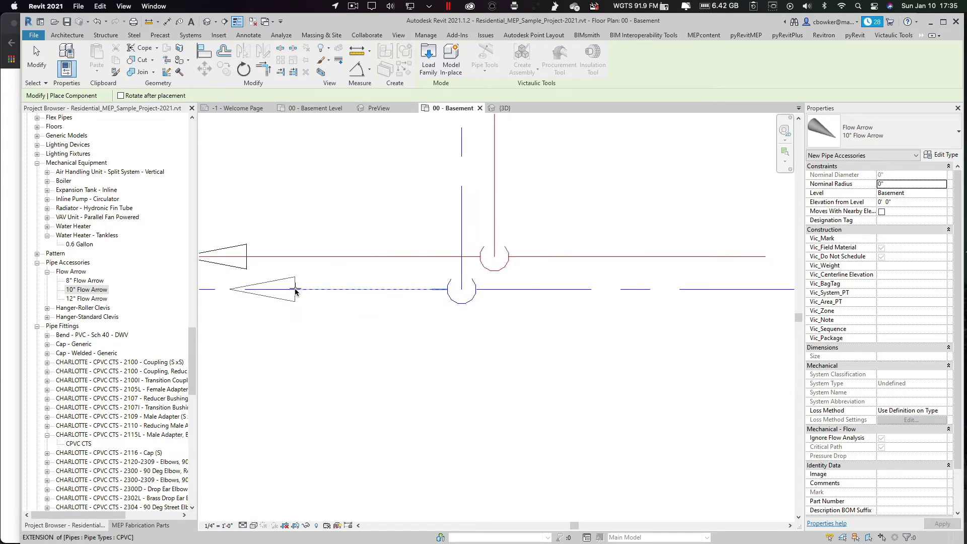
scroll(296, 292, "down", 3)
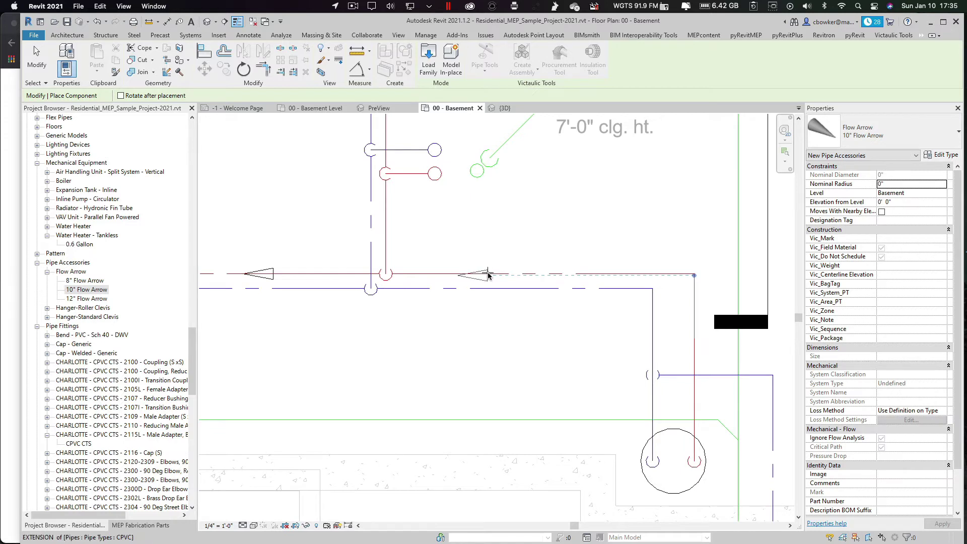
left_click(511, 289)
left_click(512, 291)
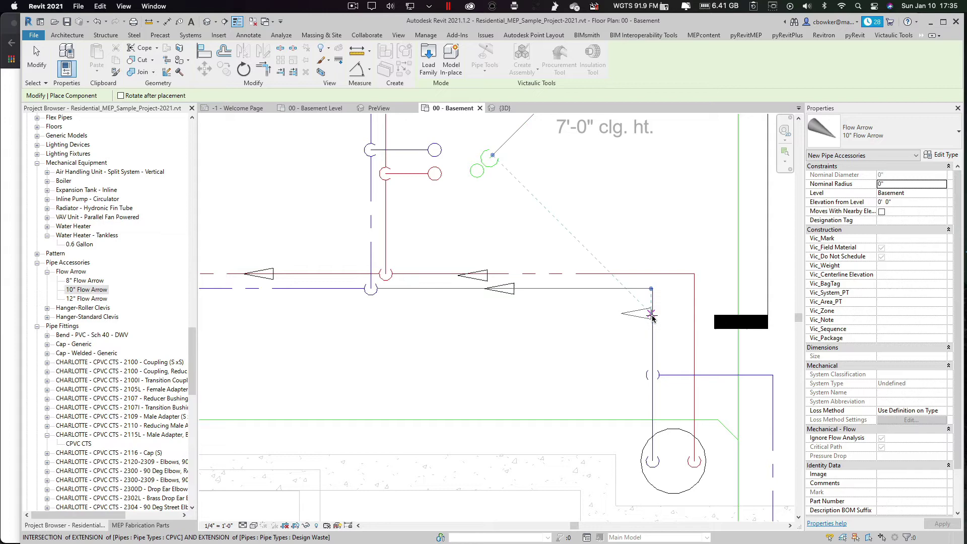
key("b")
key("m")
key("Escape")
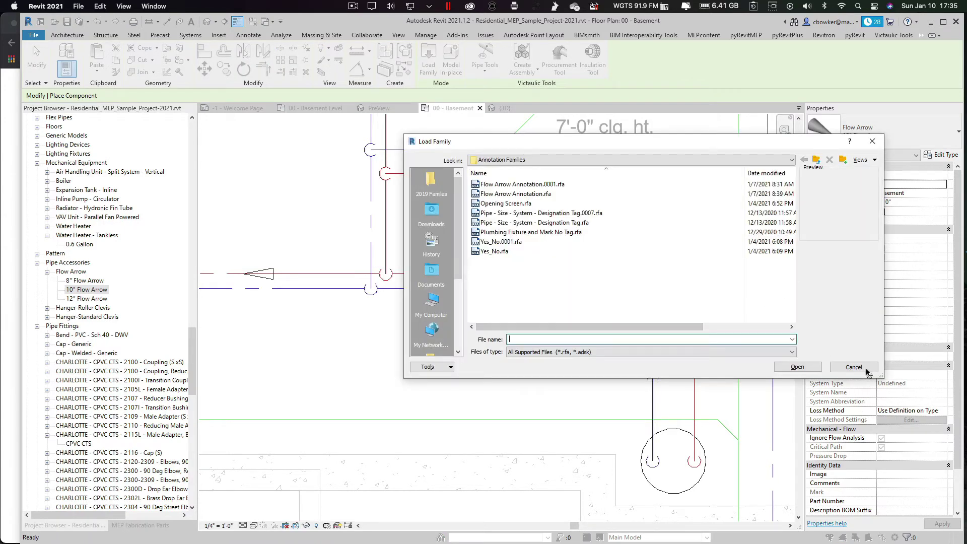
left_click(855, 368)
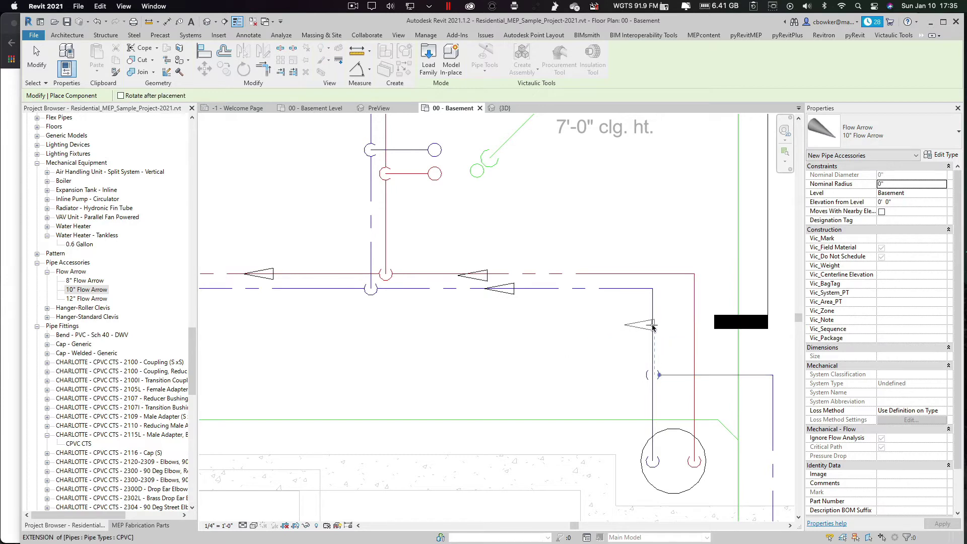
Step: Rotate the 10" Flow Arrow to point upward and place one each on the vertical cold and hot pipes above the water heater
key("space")
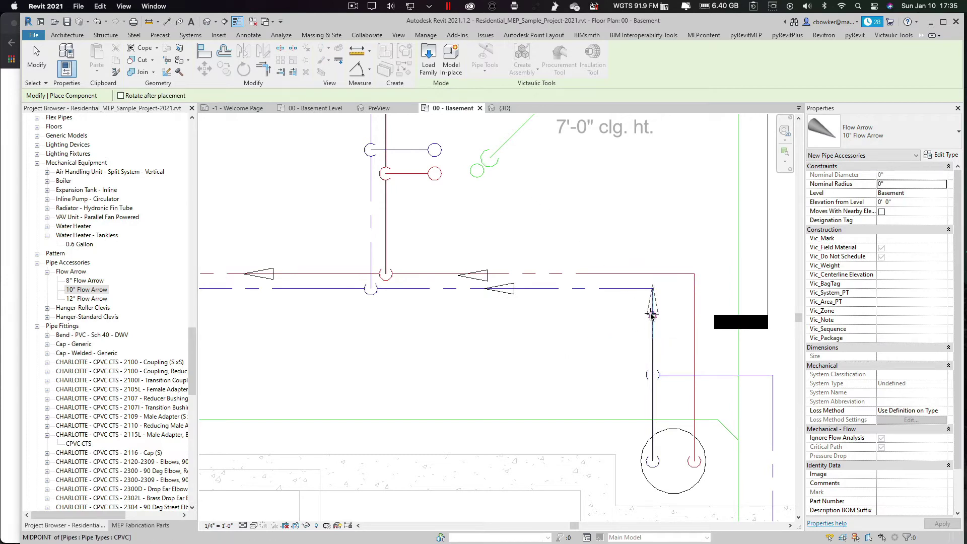
left_click(650, 316)
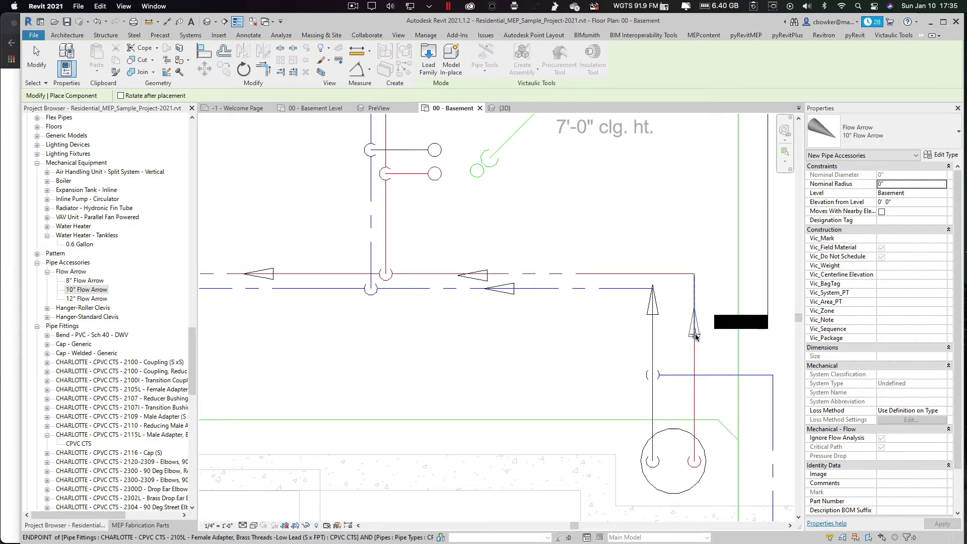
left_click(695, 337)
key("Escape")
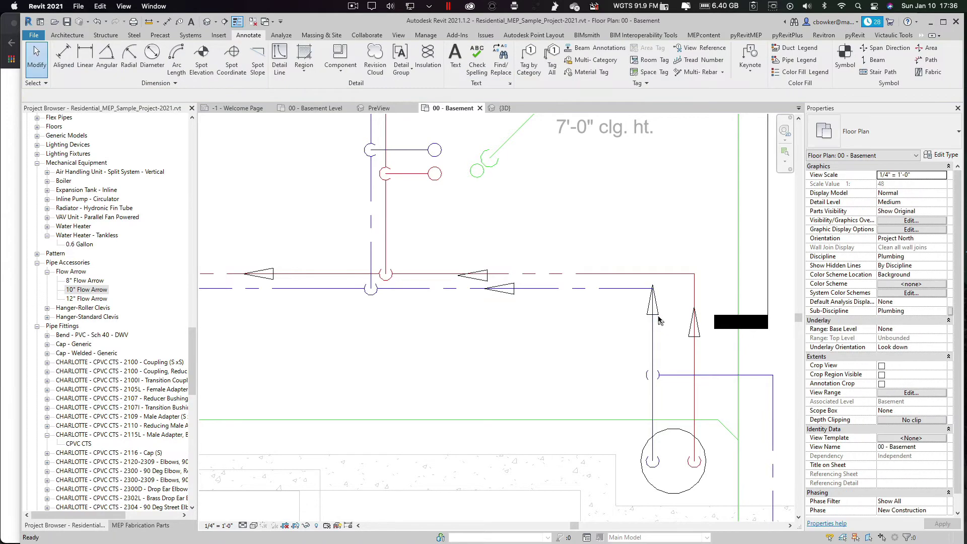
Step: Move the upward flow arrow on the vertical cold-water pipe down, away from the corner, and deselect it
left_click(656, 313)
left_click_drag(656, 313, 654, 341)
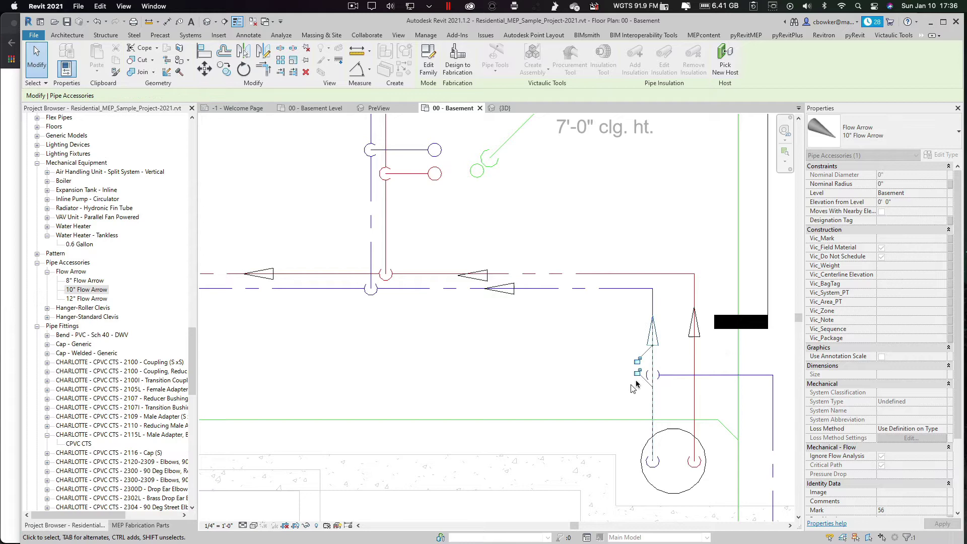
middle_click_drag(623, 369, 518, 328)
scroll(520, 336, "down", 3)
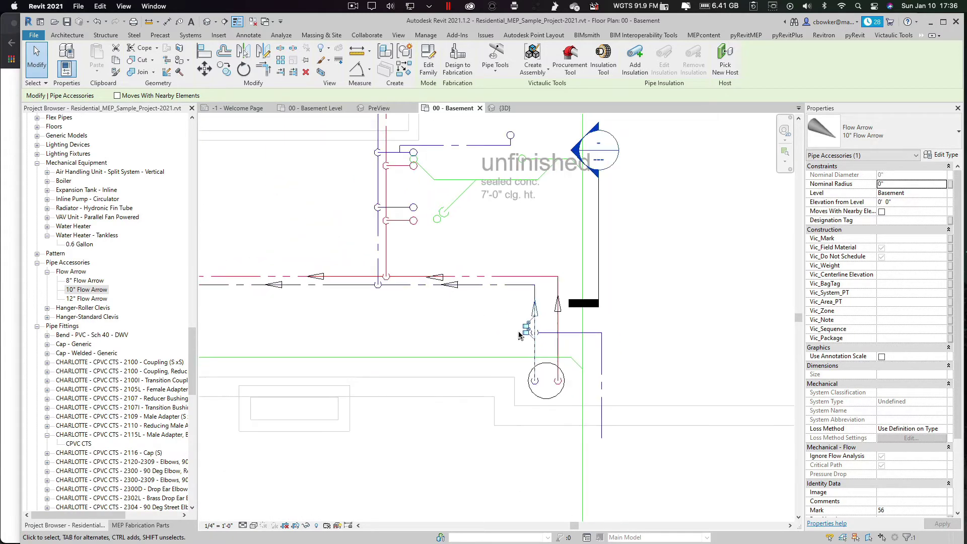
middle_click_drag(633, 288, 639, 317)
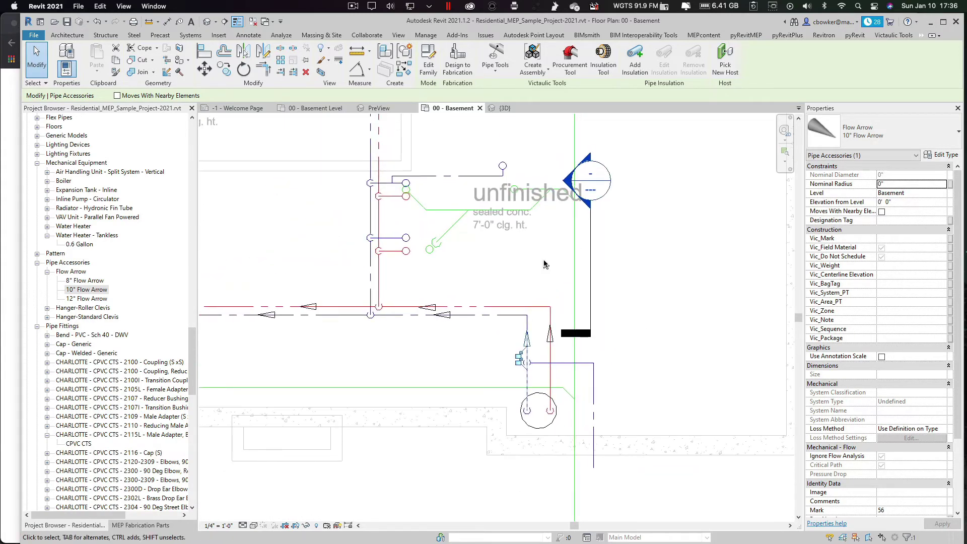
scroll(544, 264, "up", 2)
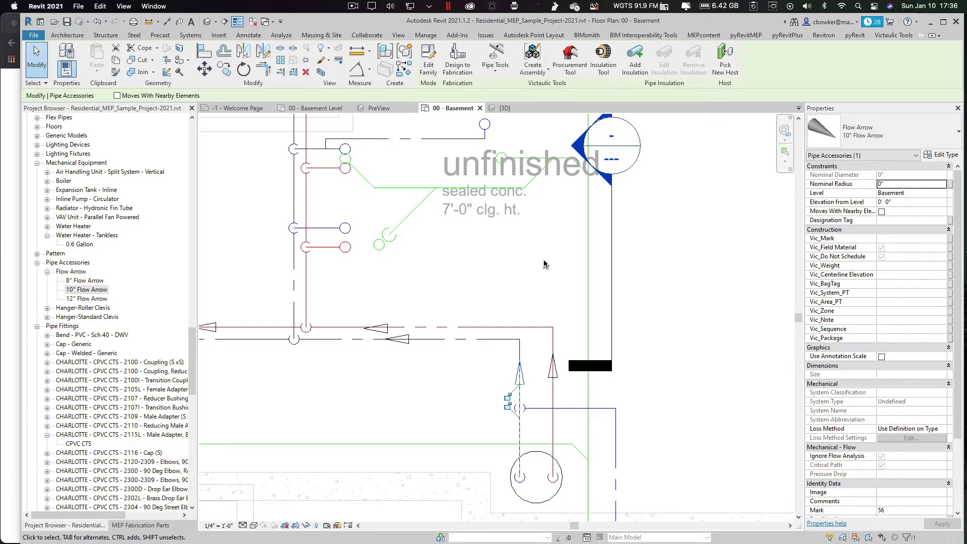
left_click(544, 264)
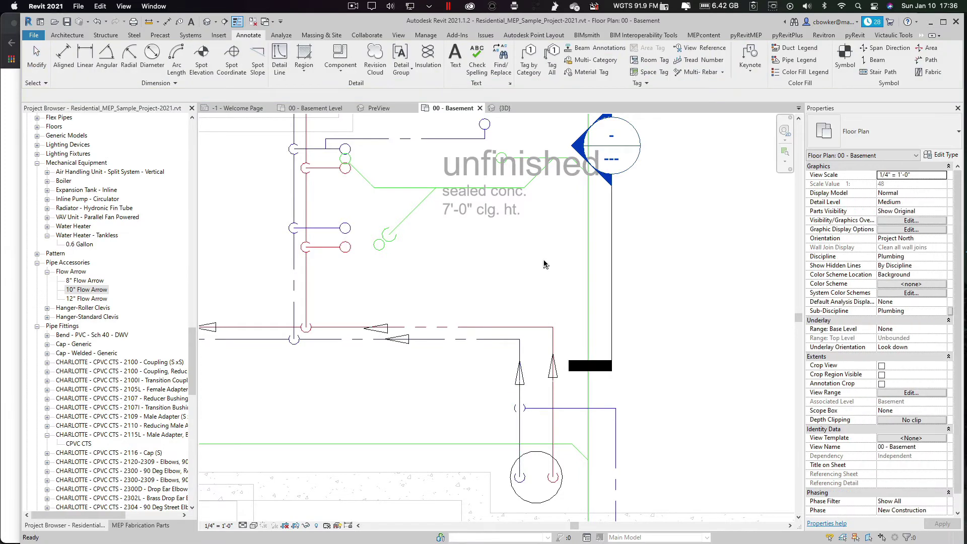
scroll(405, 304, "up", 2)
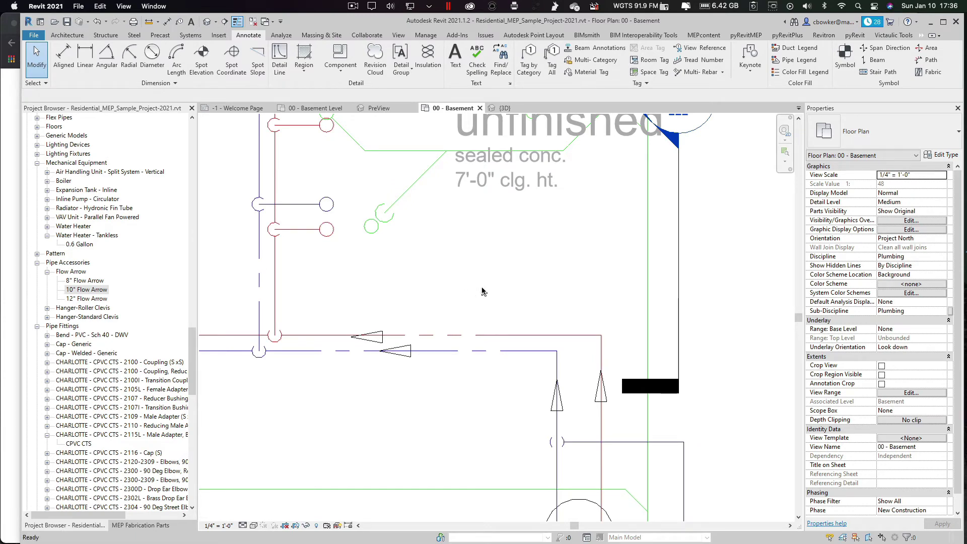
Step: Align the left-pointing flow arrows between the branch connections and the water heater with their horizontal pipes in the plan view
key("a")
key("l")
left_click(388, 338)
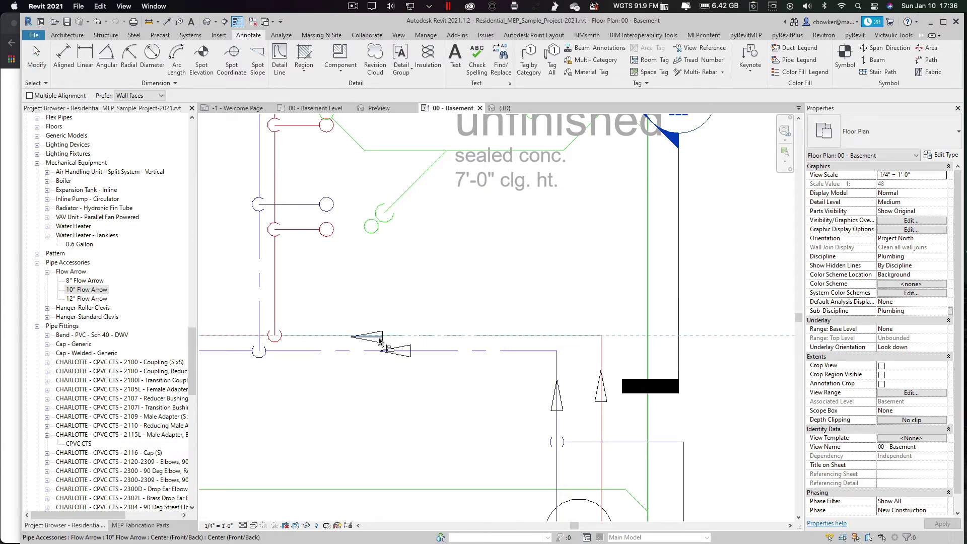
left_click(422, 351)
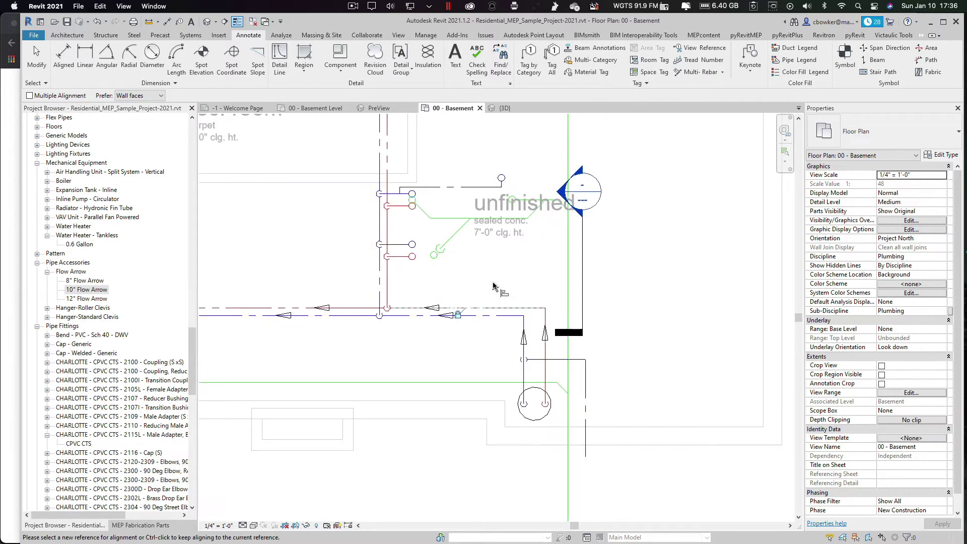
scroll(493, 286, "down", 3)
key("Escape")
key("Escape")
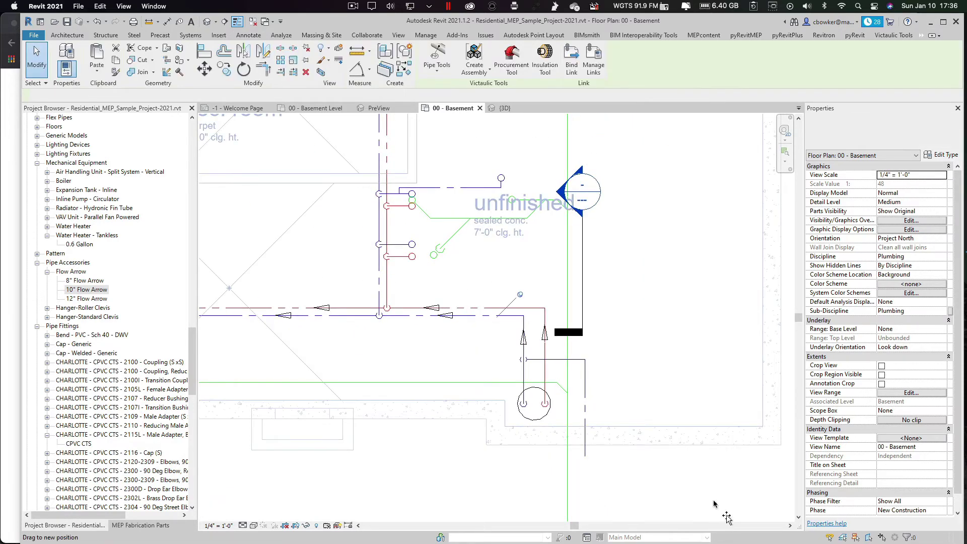
Step: Window-select the piping, flow arrows and water heater in the basement plan and switch to the 3D view
left_click(680, 450)
key("Escape")
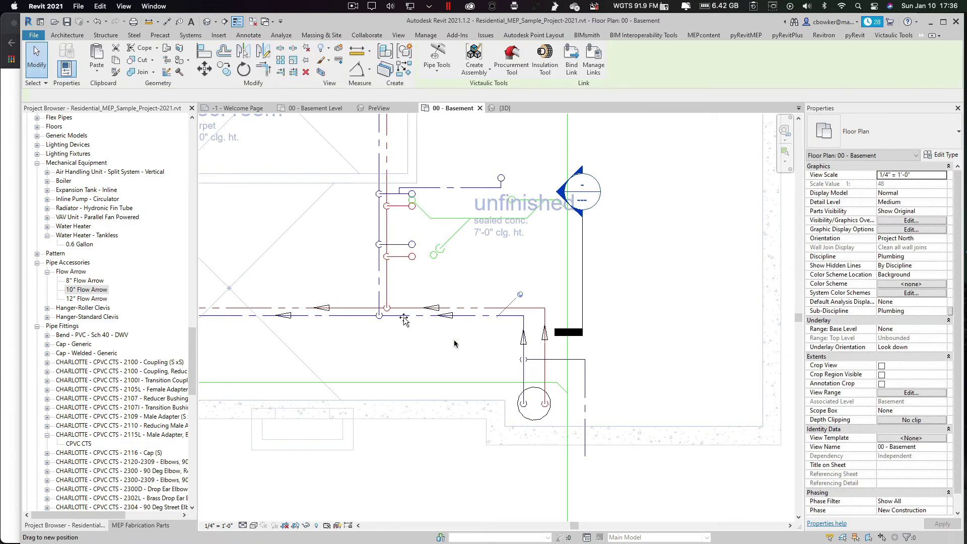
left_click(549, 375)
key("Escape")
left_click_drag(269, 267, 684, 490)
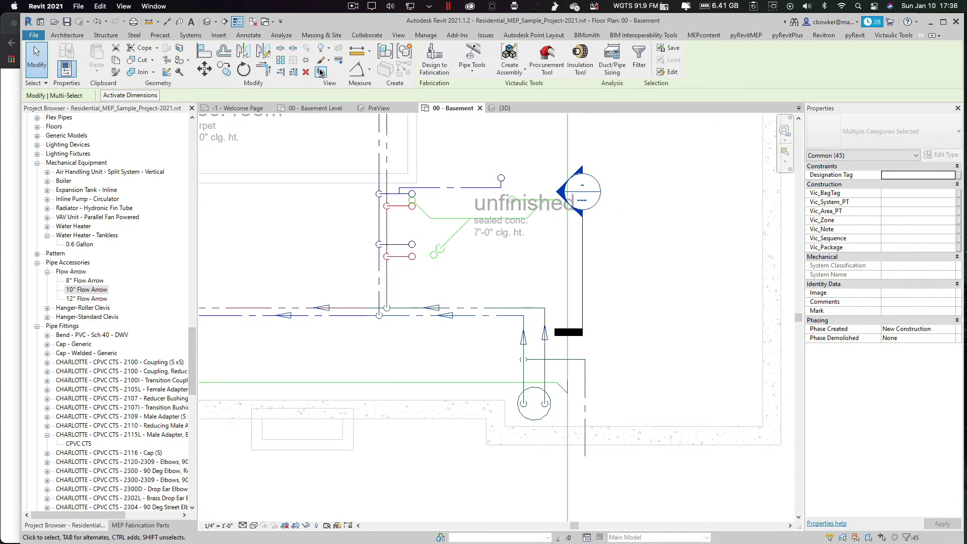
key("ctrl+Tab")
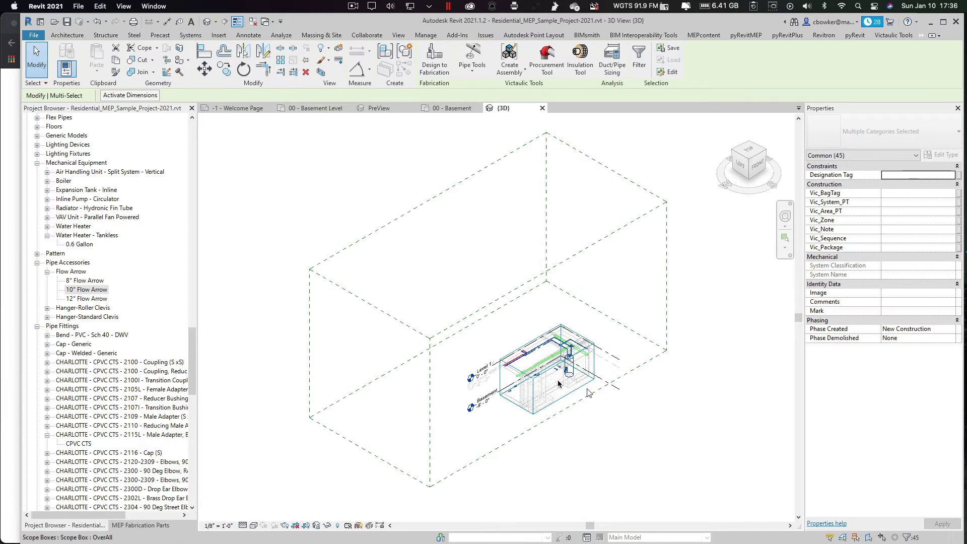
scroll(527, 365, "up", 10)
Step: Hide the linked model Residential_Sample_Project-2021.rvt through the 3D view's visibility overrides
left_click(513, 427)
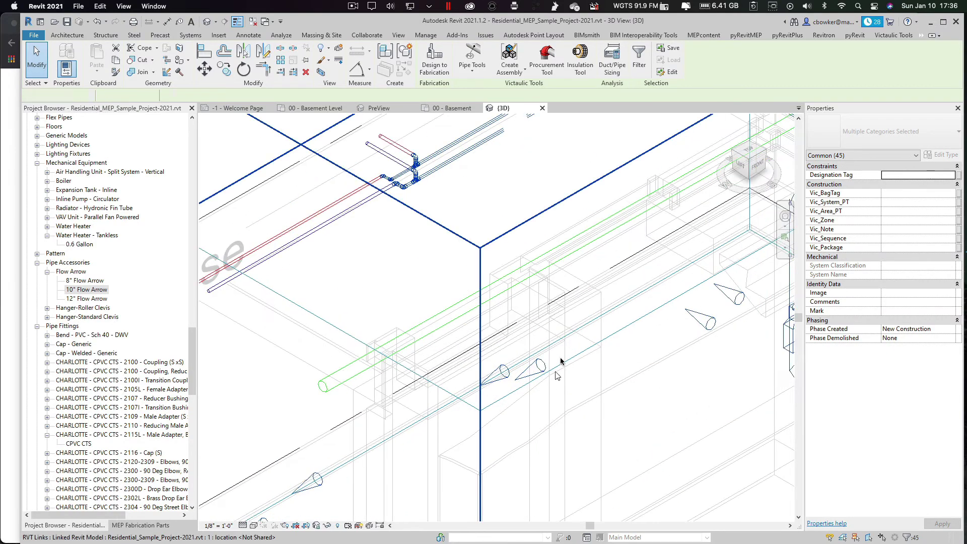
scroll(590, 323, "down", 3)
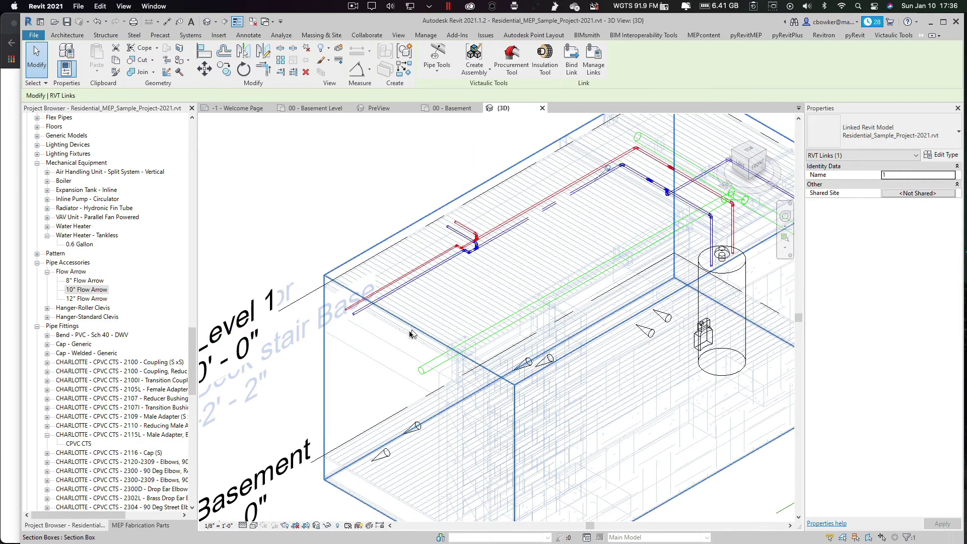
key("v")
key("v")
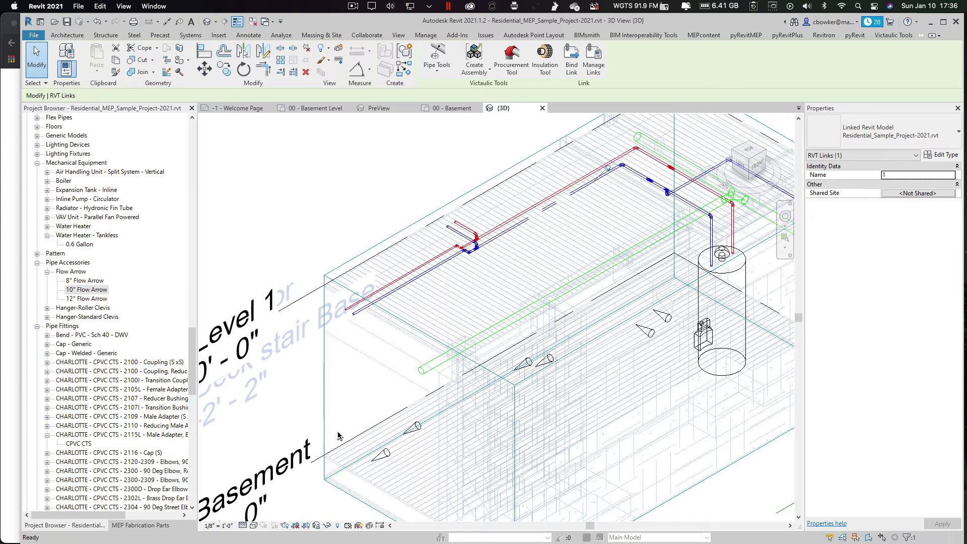
left_click(567, 150)
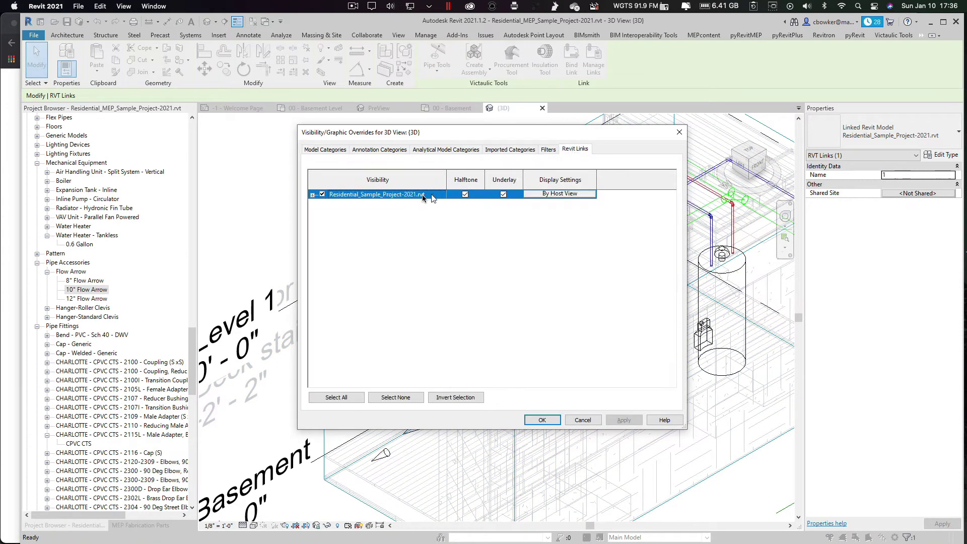
left_click(548, 421)
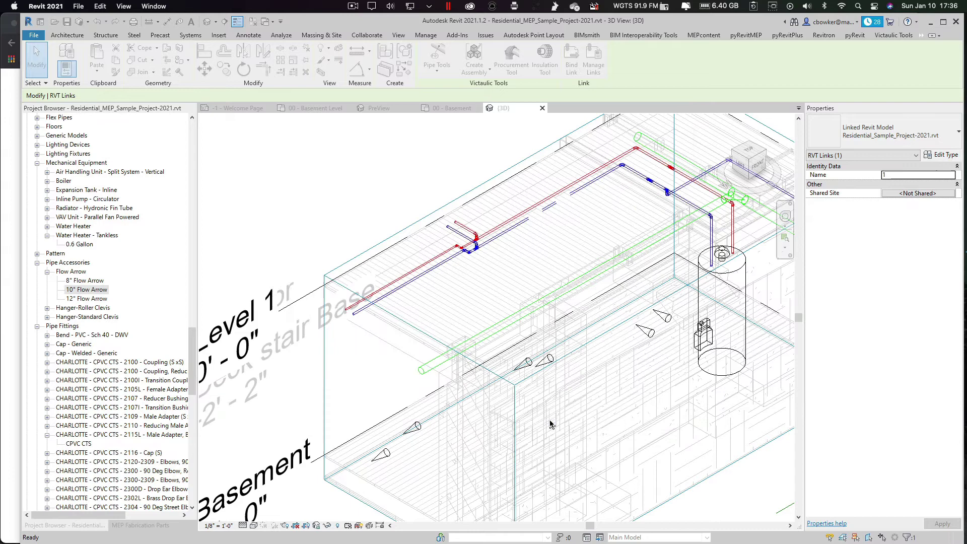
Step: Align the two flow arrows before the branch connections with the cold-water and hot-water pipes above them in 3D, one arrow per pipe
scroll(432, 308, "up", 2)
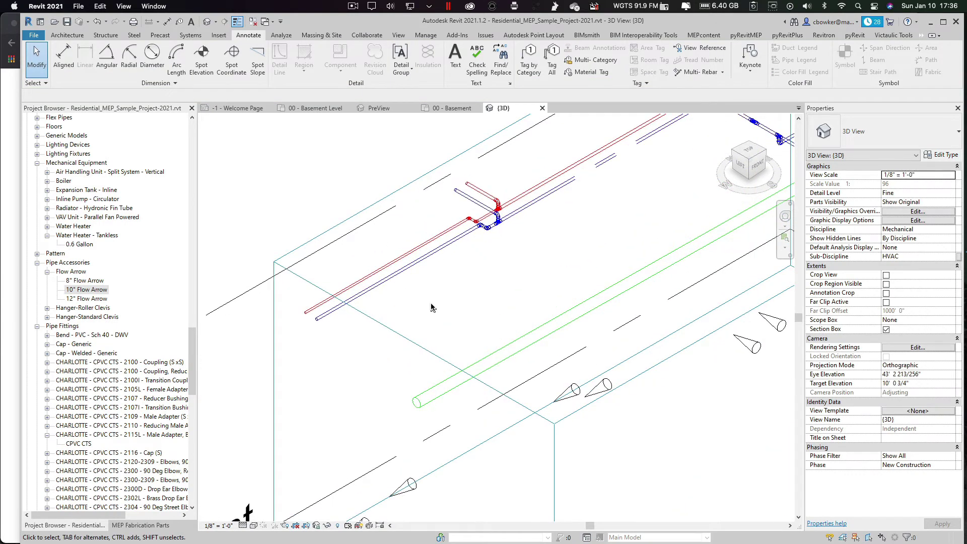
key("a")
key("l")
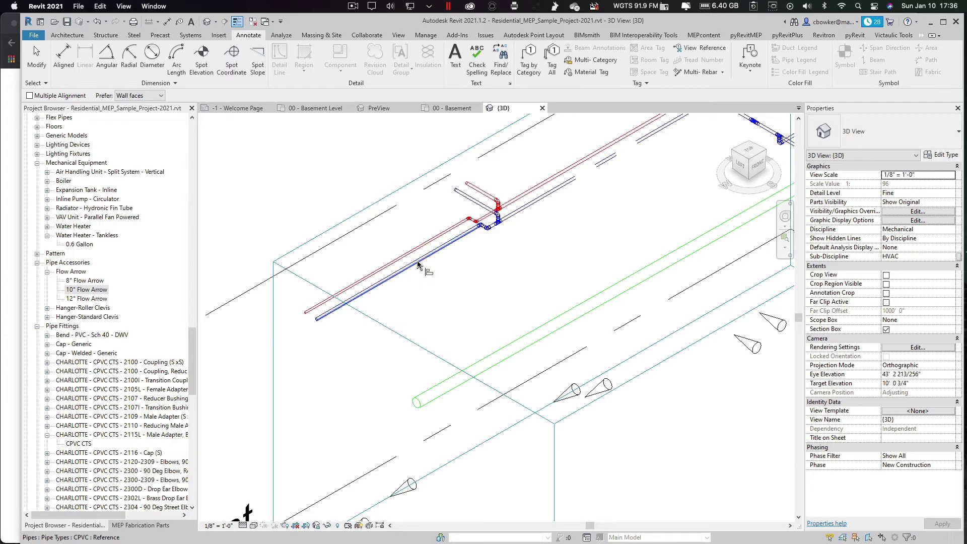
left_click(418, 264)
left_click(402, 495)
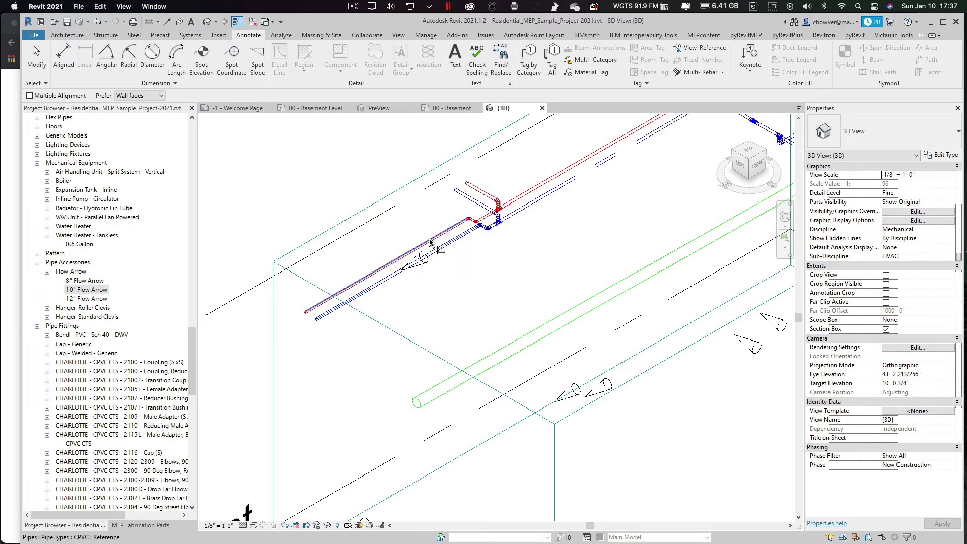
left_click(430, 242)
scroll(429, 242, "down", 2)
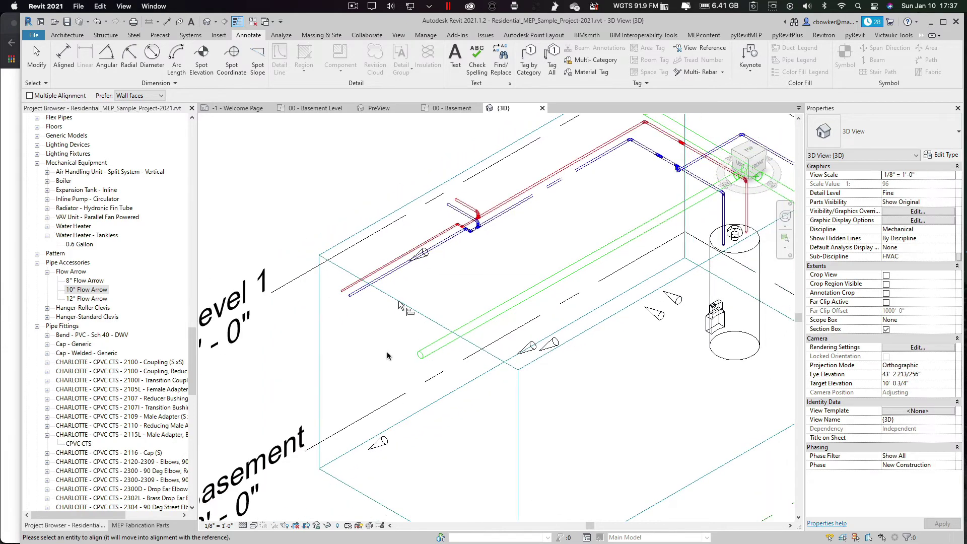
left_click(382, 446)
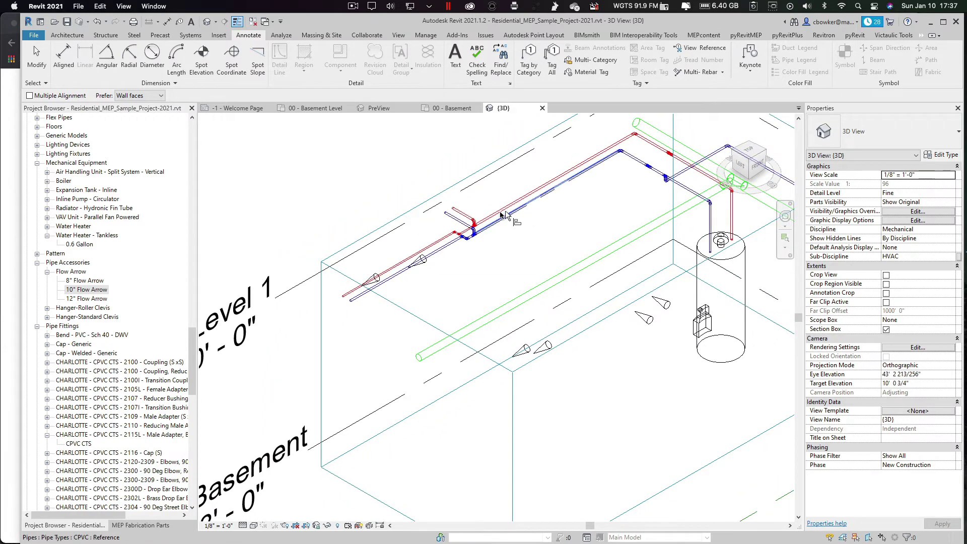
Step: Set the 3D view to Medium detail and align the next two flow arrows with the long hot and cold pipes beyond the branch
left_click(243, 525)
left_click(252, 504)
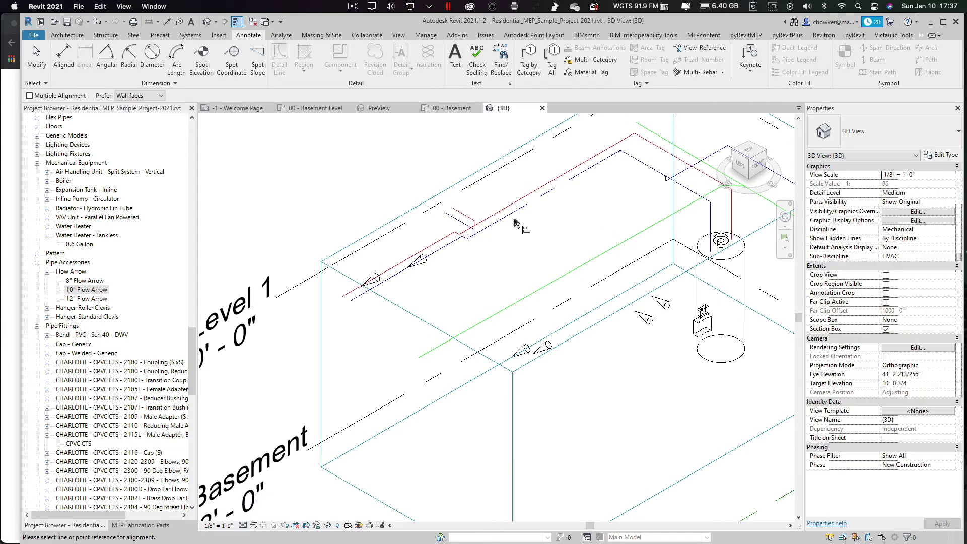
left_click(503, 206)
left_click(522, 350)
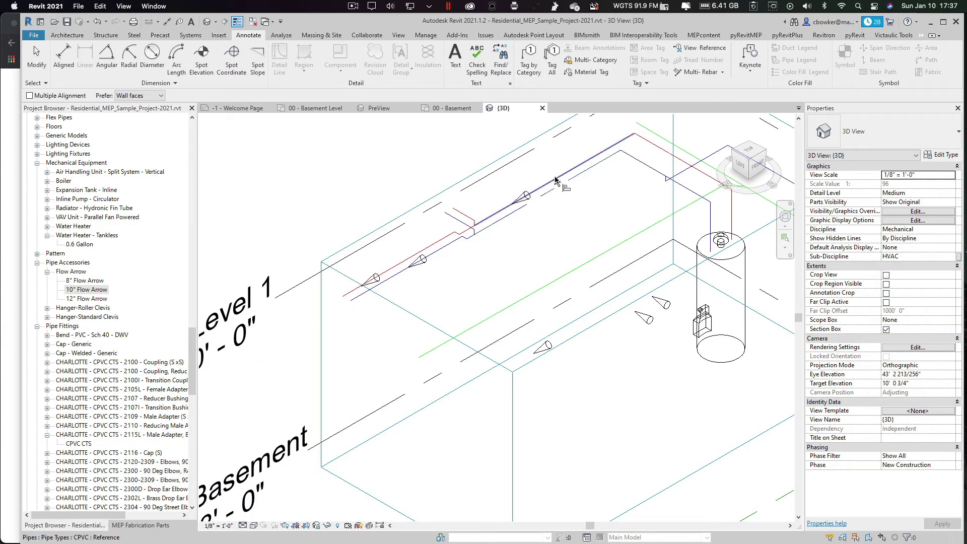
left_click(578, 180)
left_click(545, 349)
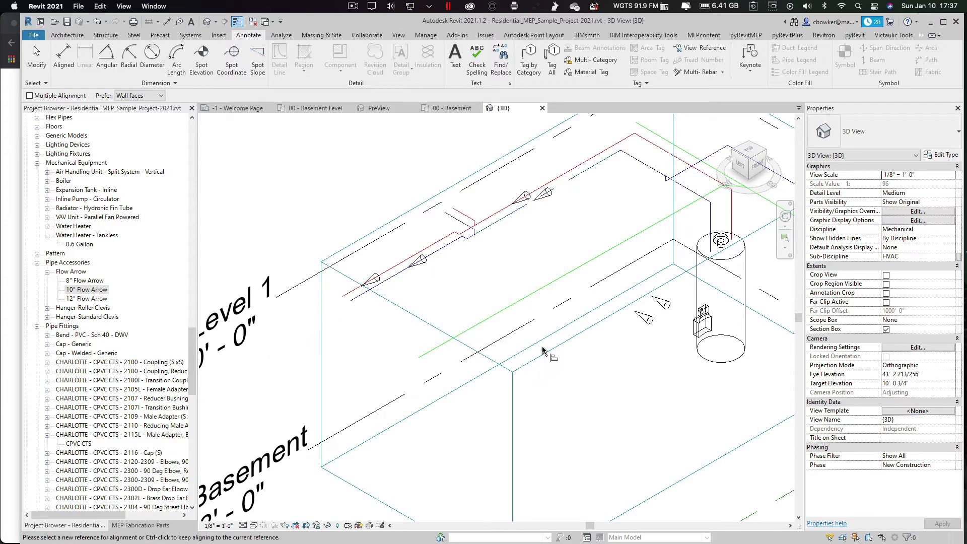
Step: Align the last two flow arrows with the cold and hot pipe runs leading to the water heater and finish the Align command
left_click(654, 169)
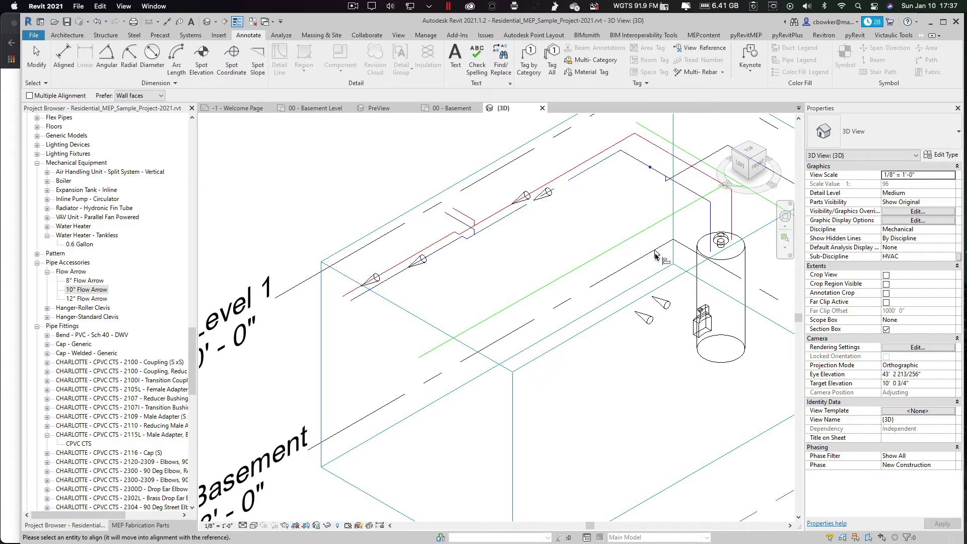
left_click(644, 319)
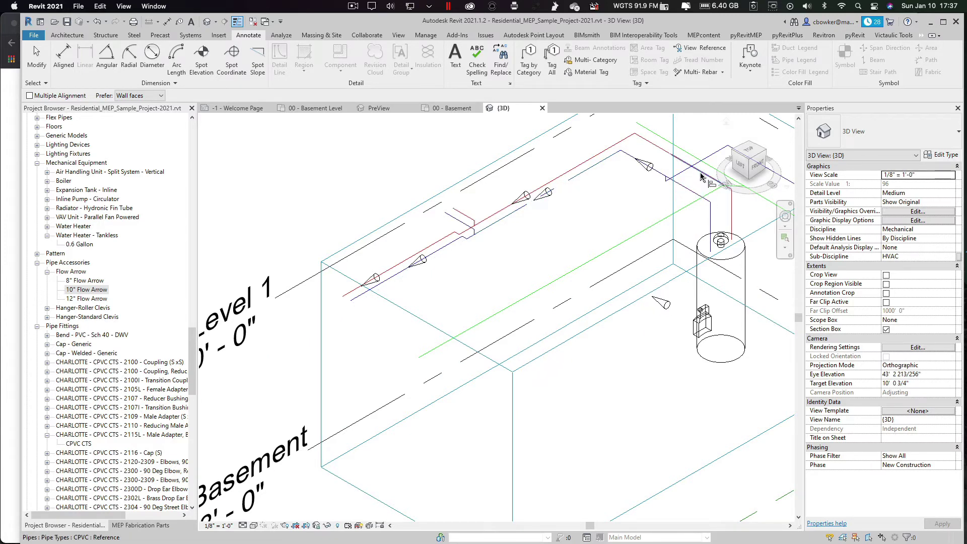
left_click(661, 306)
scroll(525, 342, "down", 4)
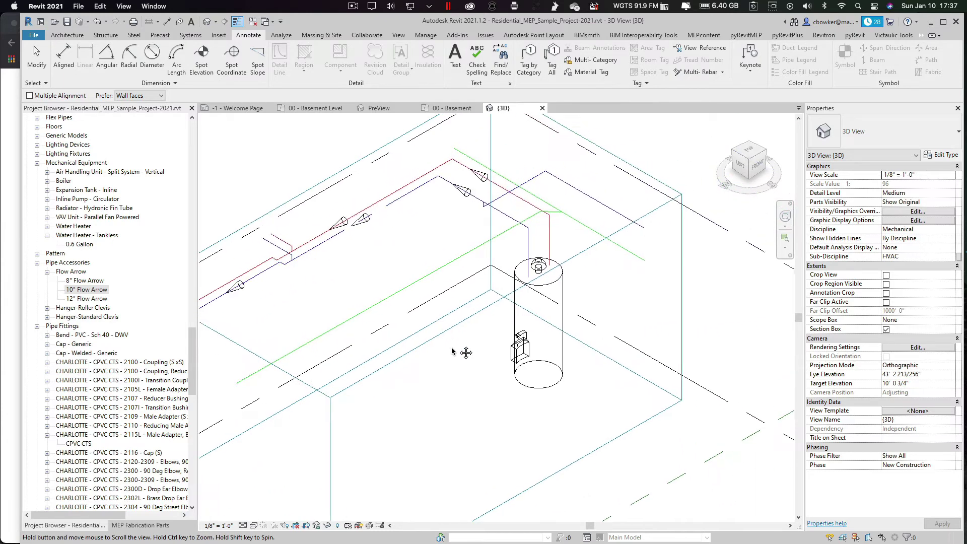
scroll(525, 342, "down", 2)
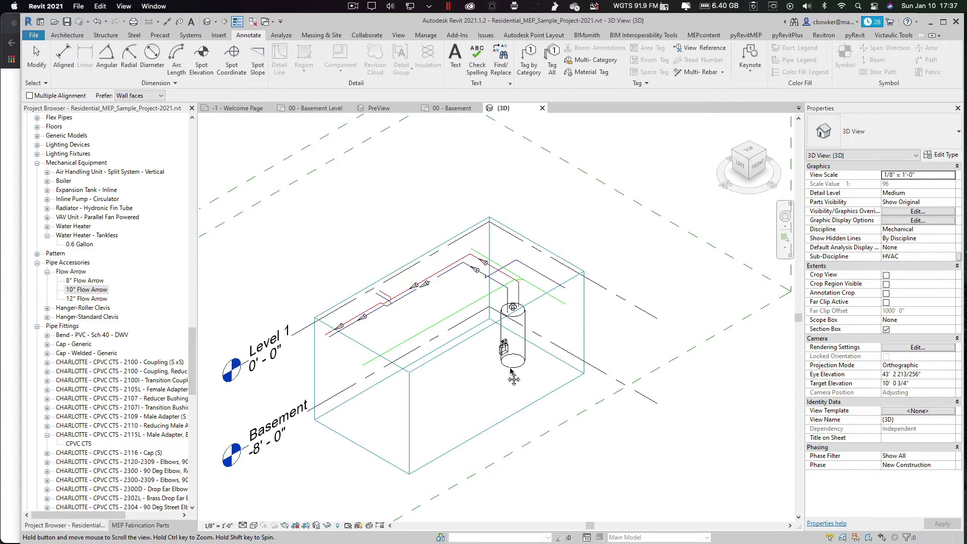
middle_click_drag(493, 393, 514, 368)
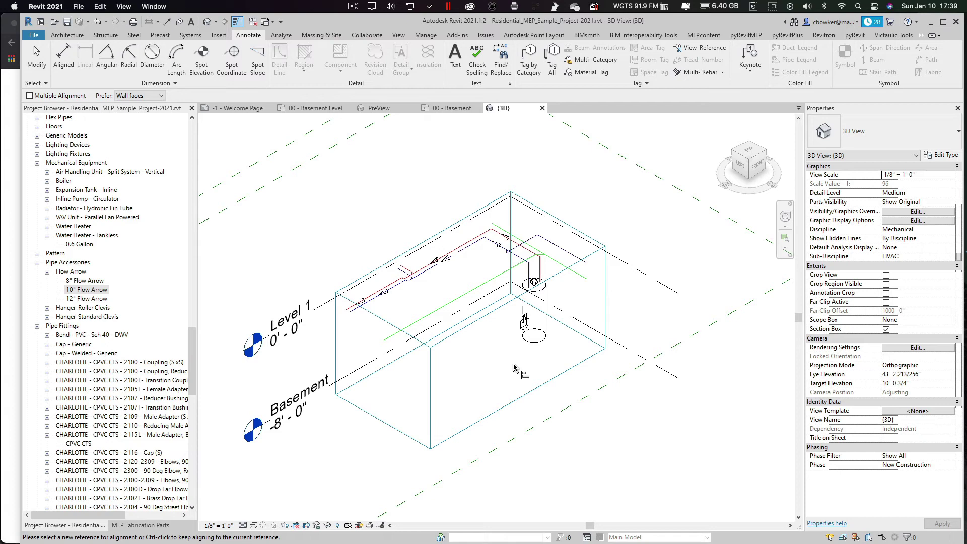
scroll(486, 253, "up", 5)
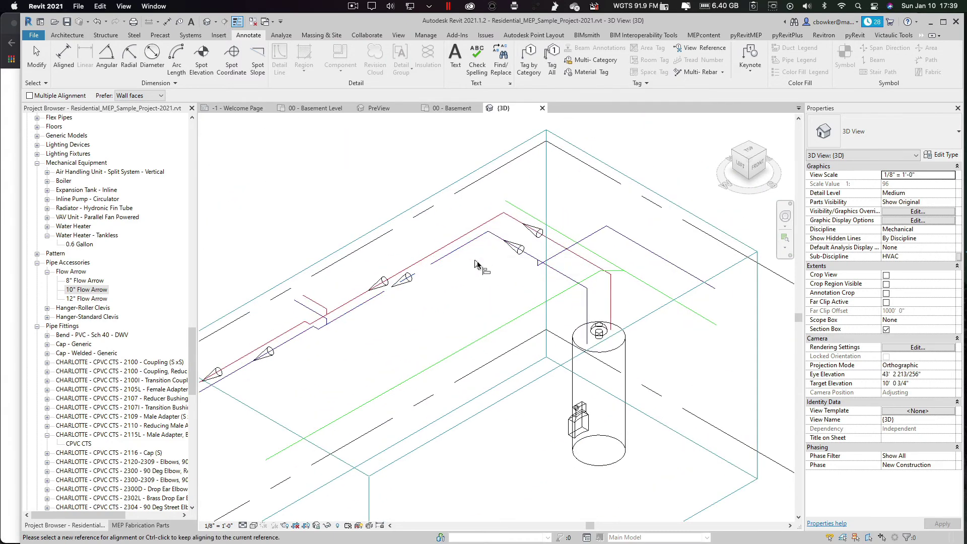
scroll(490, 257, "up", 5)
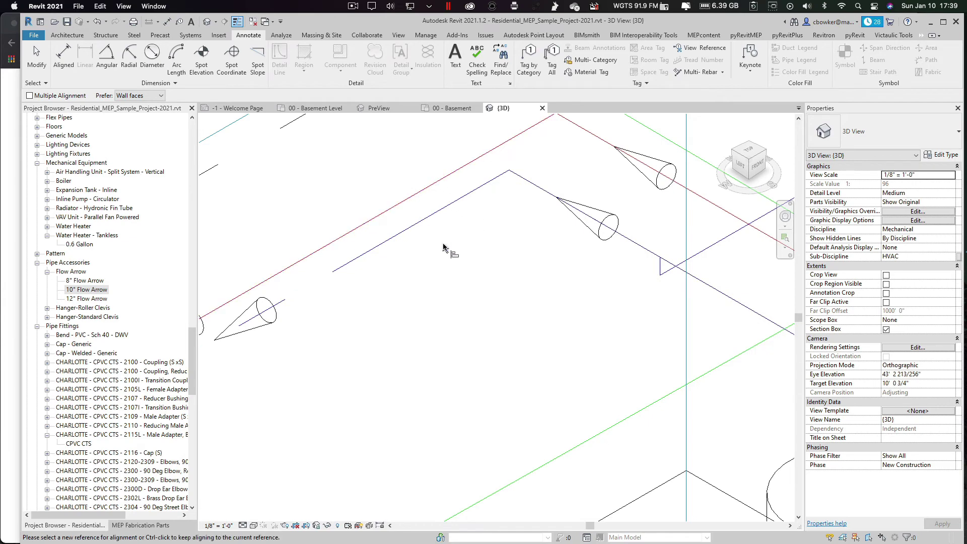
key("Escape")
key("Escape")
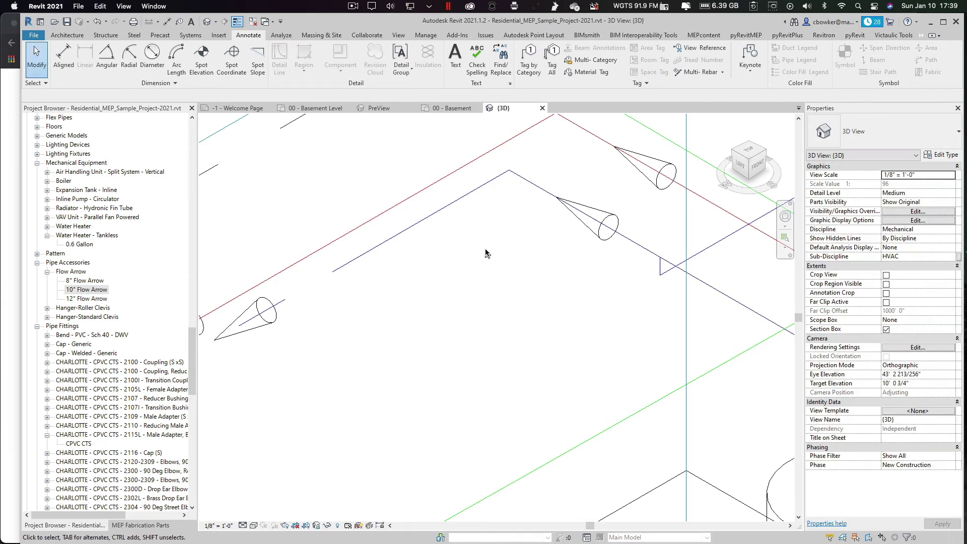
Step: Start Design to Fabrication on the two long CPVC pipes and choose the Imperial Content V3.06 fabrication configuration
left_click_drag(485, 248, 401, 167)
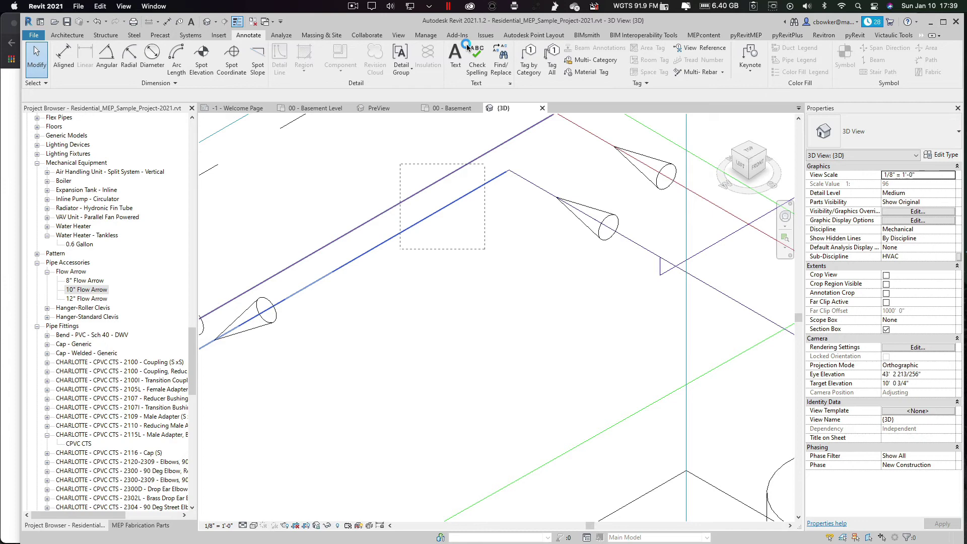
left_click(417, 58)
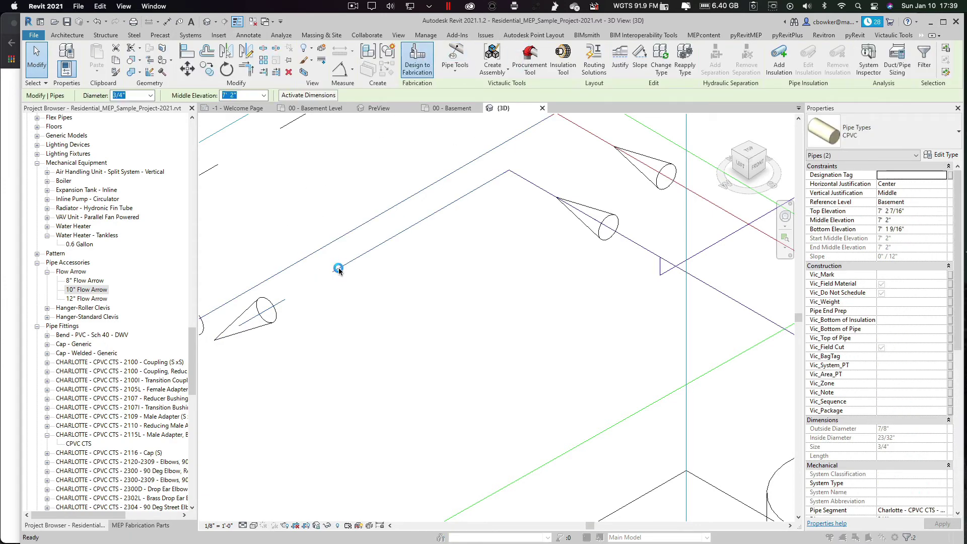
left_click(481, 283)
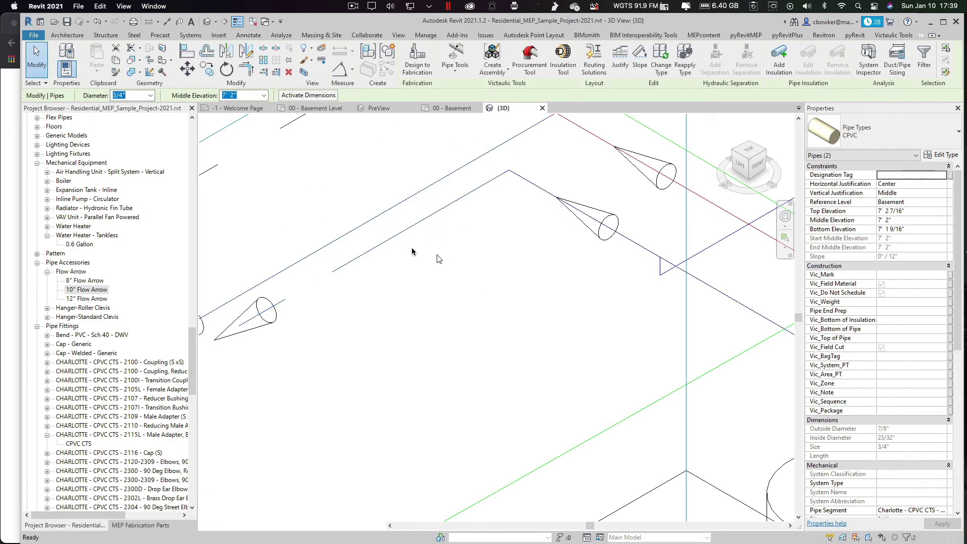
left_click(406, 169)
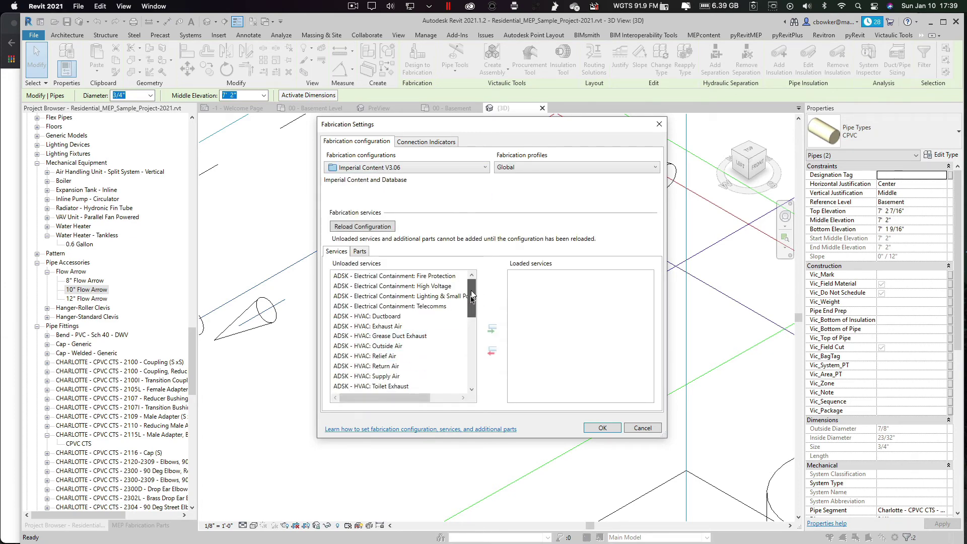
Step: Load the ADSK - Plumbing (Domestic): Cold Water fabrication service and return to the 00 - Basement floor plan
left_click_drag(472, 302, 470, 373)
scroll(468, 370, "up", 2)
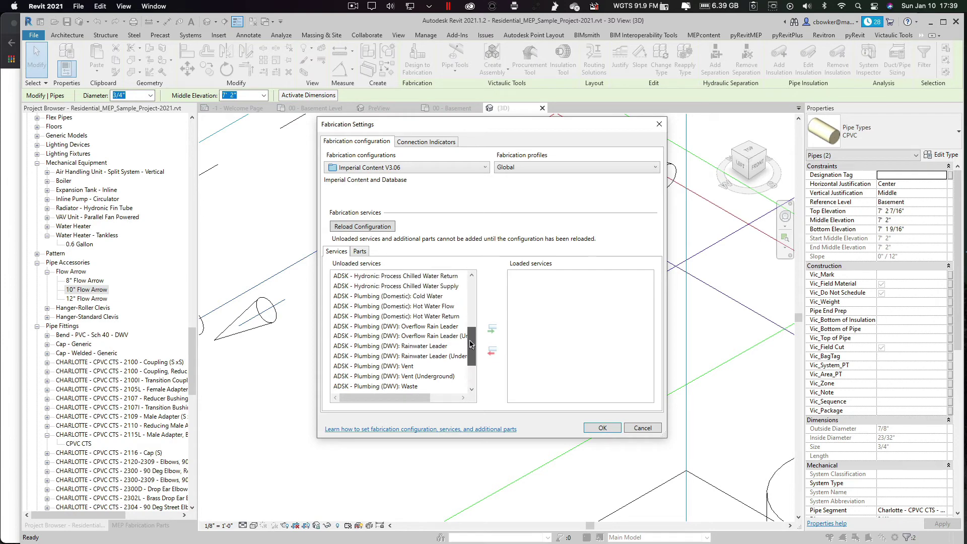
left_click(428, 296)
left_click(492, 329)
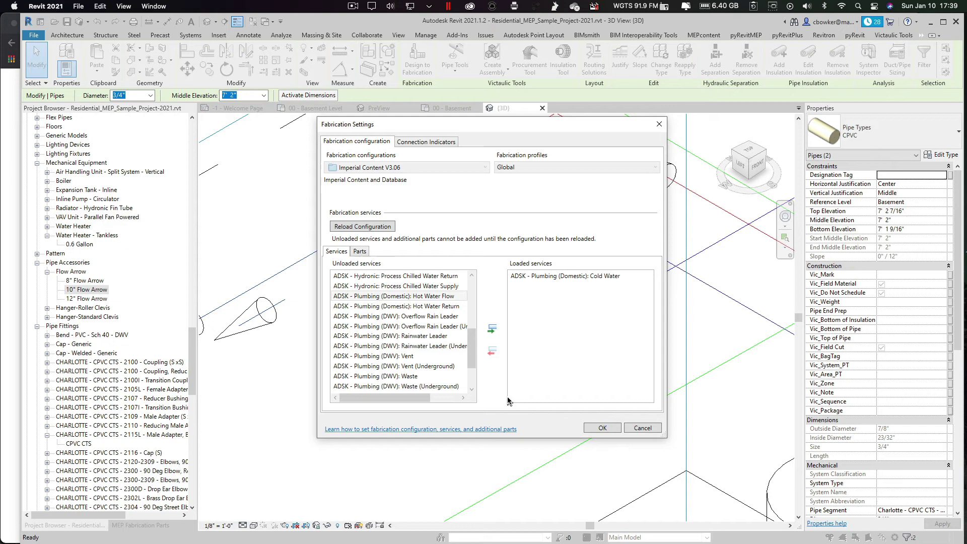
left_click(600, 430)
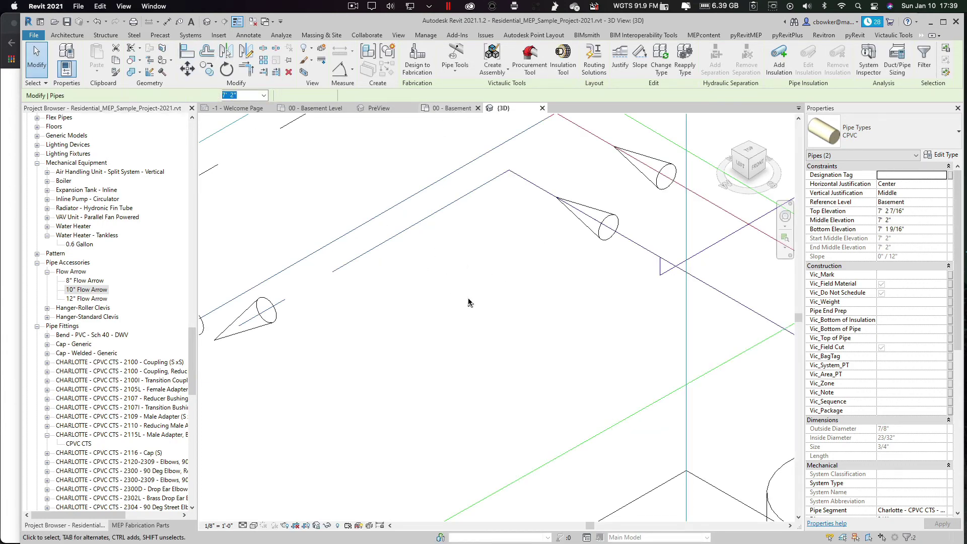
left_click(445, 108)
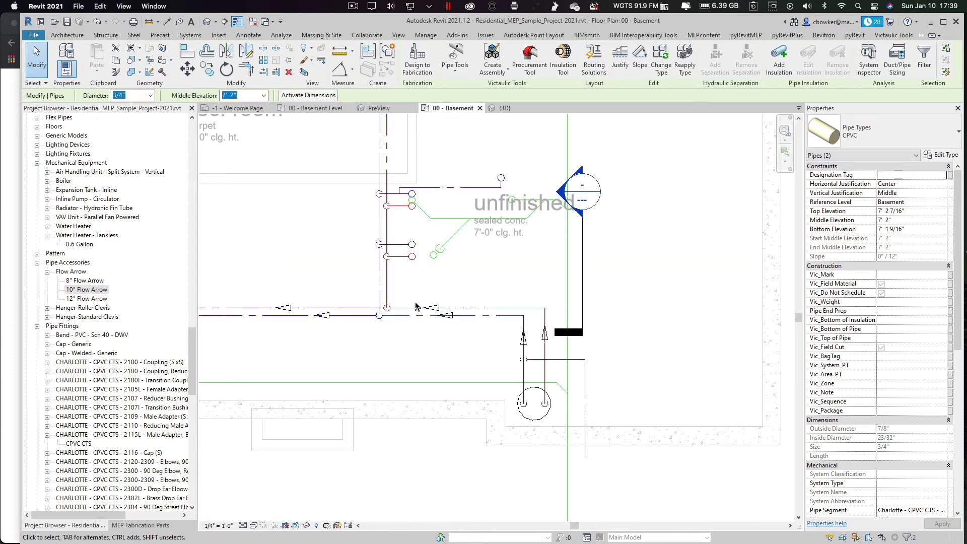
Step: Convert the two selected CPVC pipes to fabrication parts using the ADSK - Plumbing (Domestic): Cold Water service
scroll(494, 312, "up", 5)
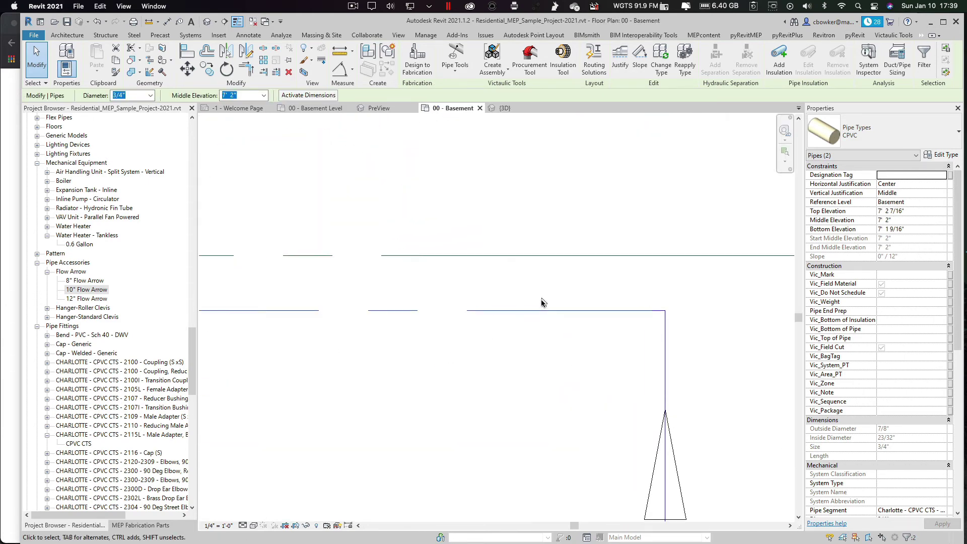
left_click_drag(551, 346, 470, 218)
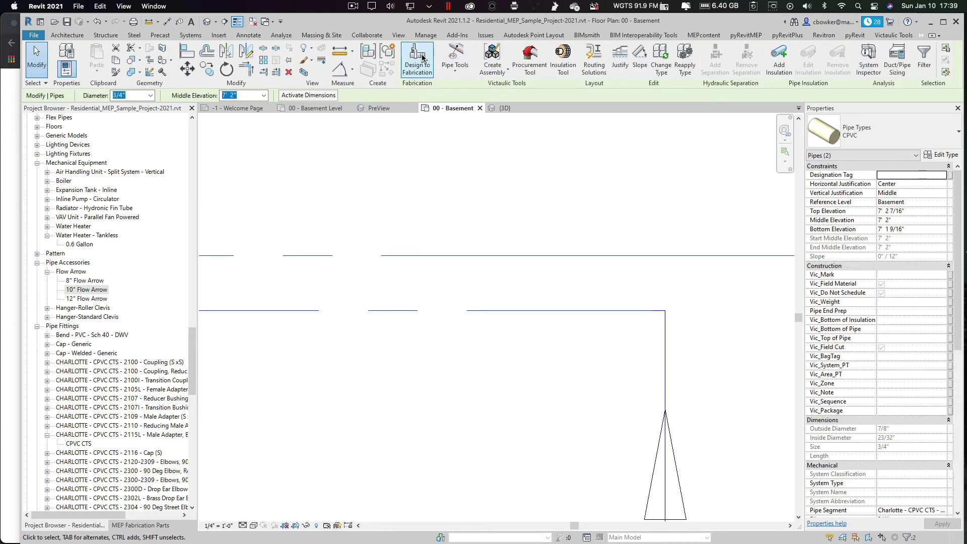
left_click(422, 57)
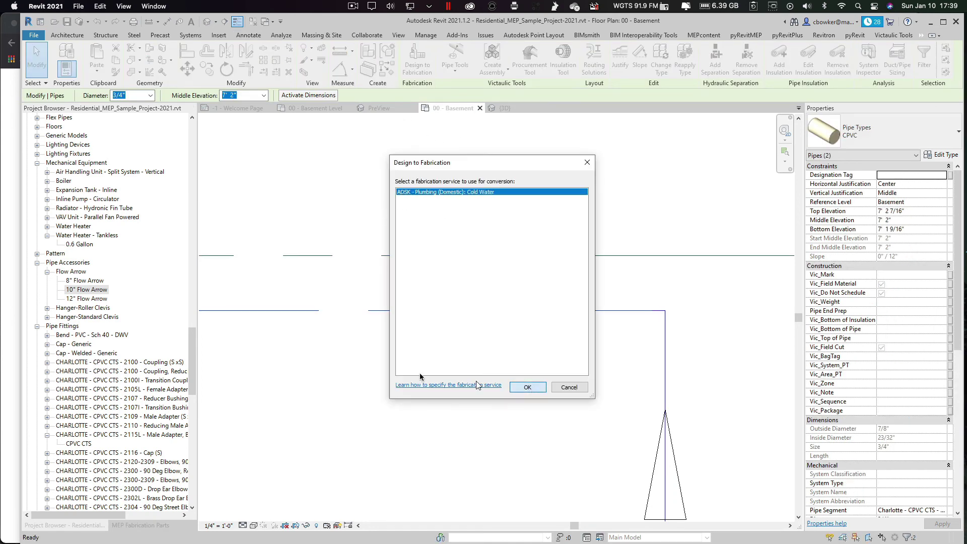
left_click(528, 386)
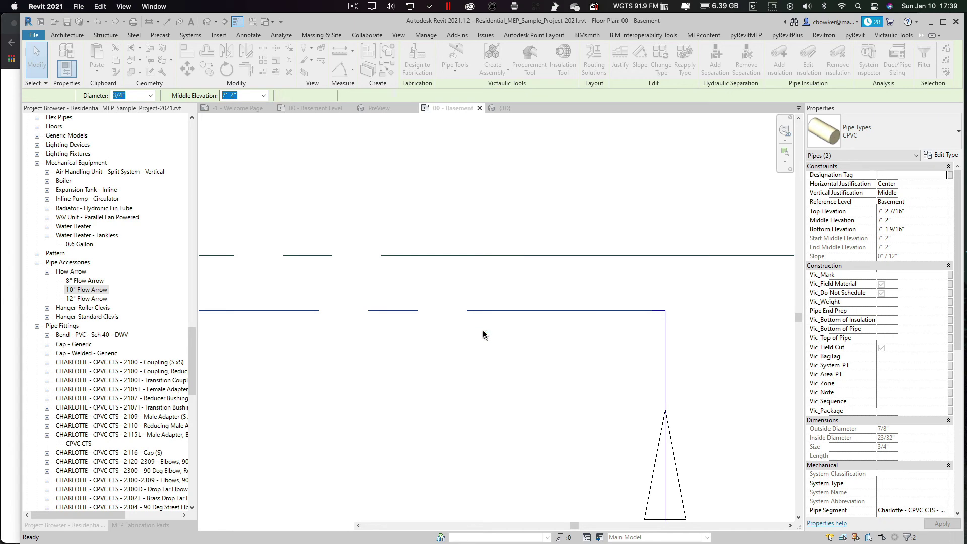
left_click_drag(326, 362, 434, 349)
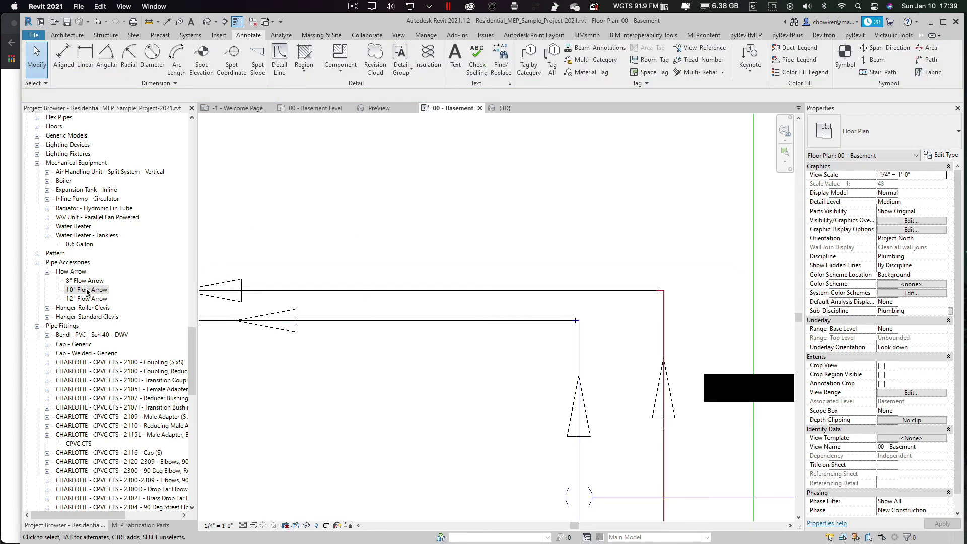
Step: Place a 10" Flow Arrow on each of the two converted fabrication pipes in the basement plan and finish placing components
left_click_drag(87, 292, 464, 237)
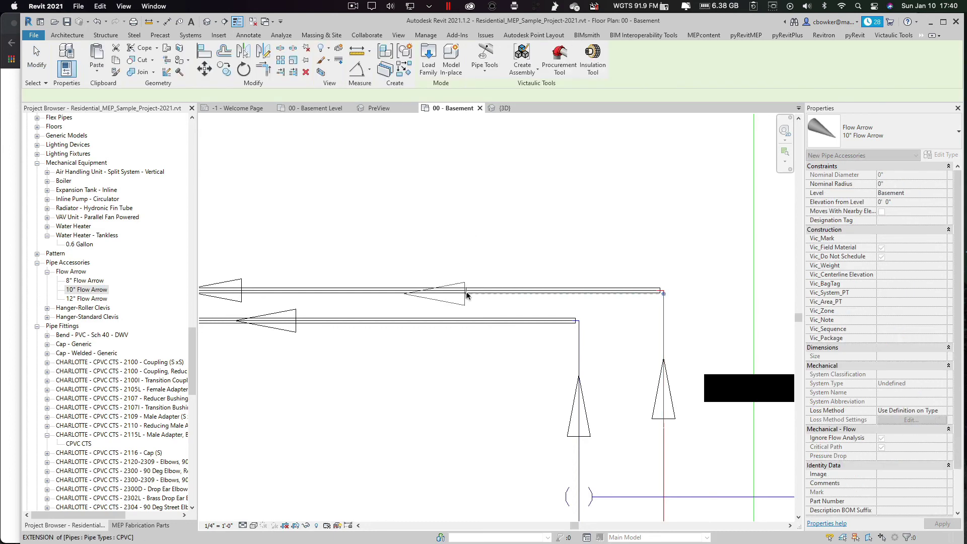
left_click_drag(466, 296, 467, 294)
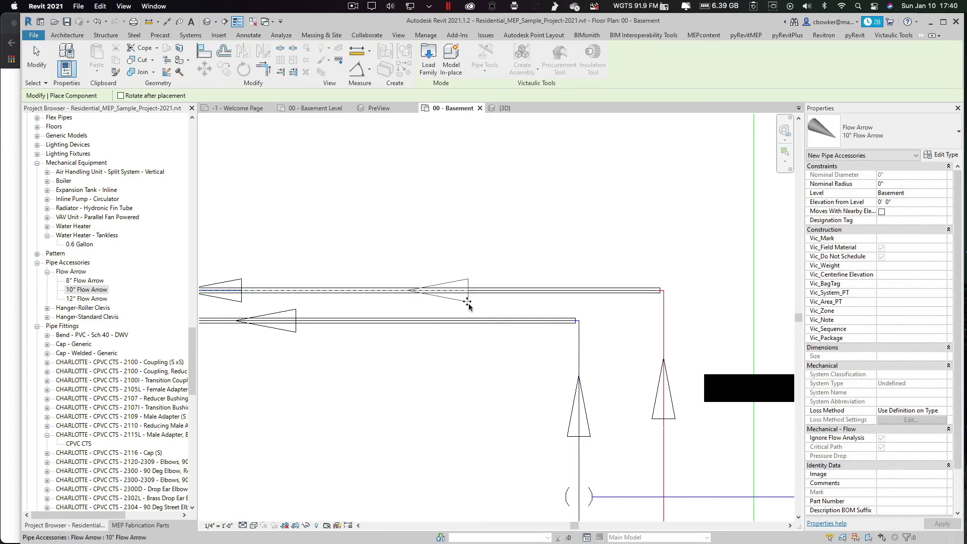
left_click(469, 291)
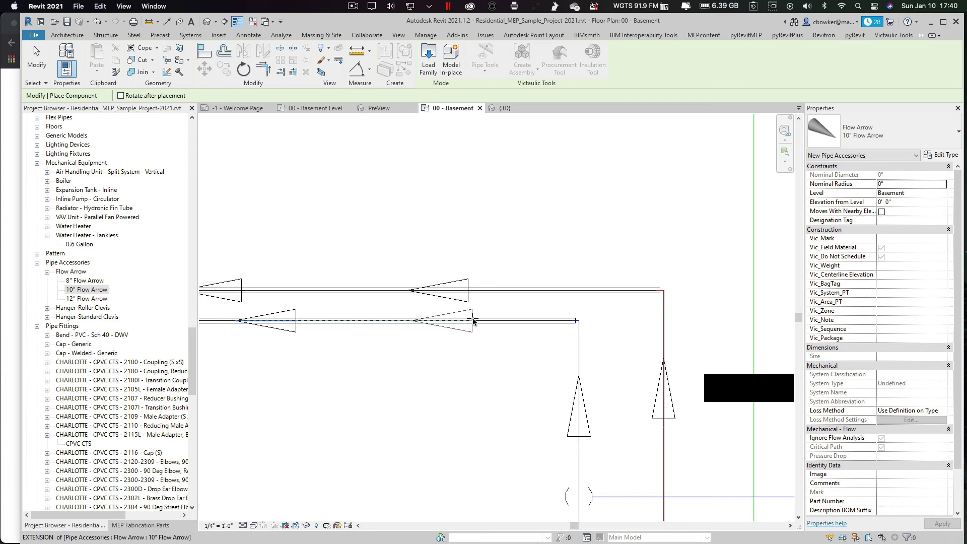
left_click(473, 321)
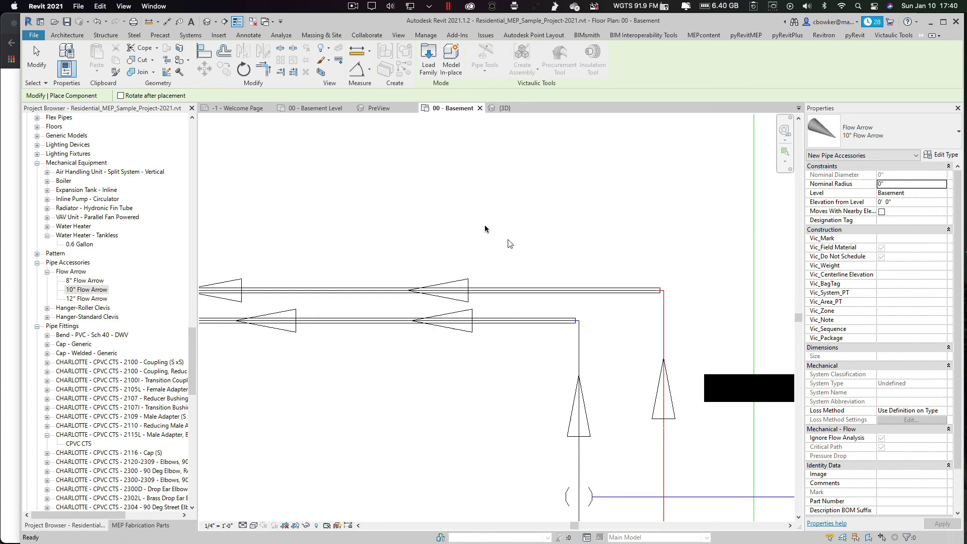
key("Escape")
key("Escape")
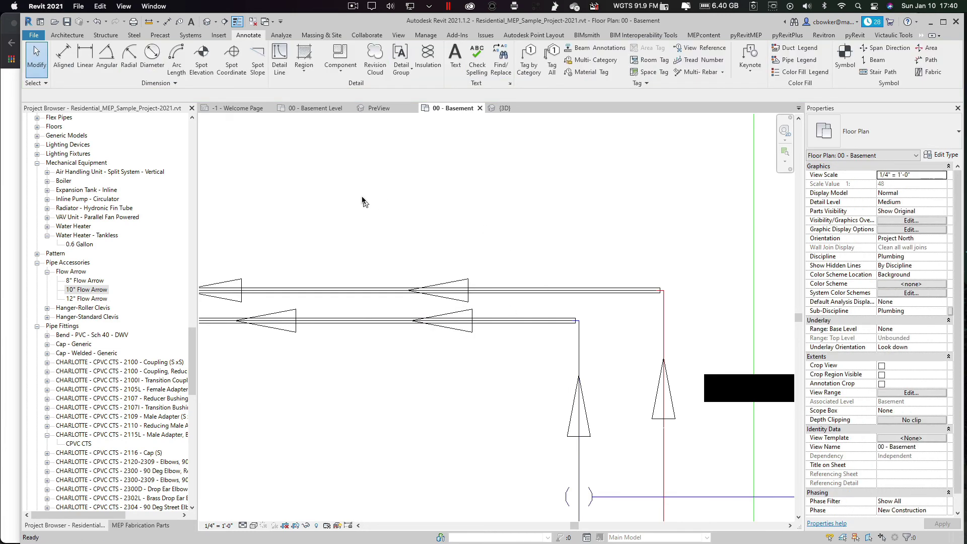
Step: In the {3D} view, align the two new flow arrows with the parallel cold and hot fabrication pipes overhead
left_click(503, 108)
scroll(473, 302, "down", 5)
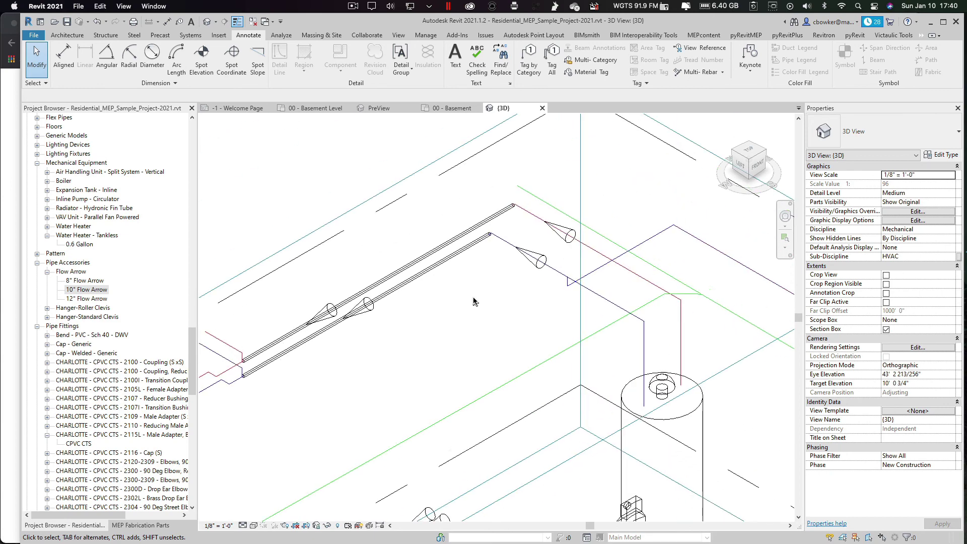
key("a")
key("l")
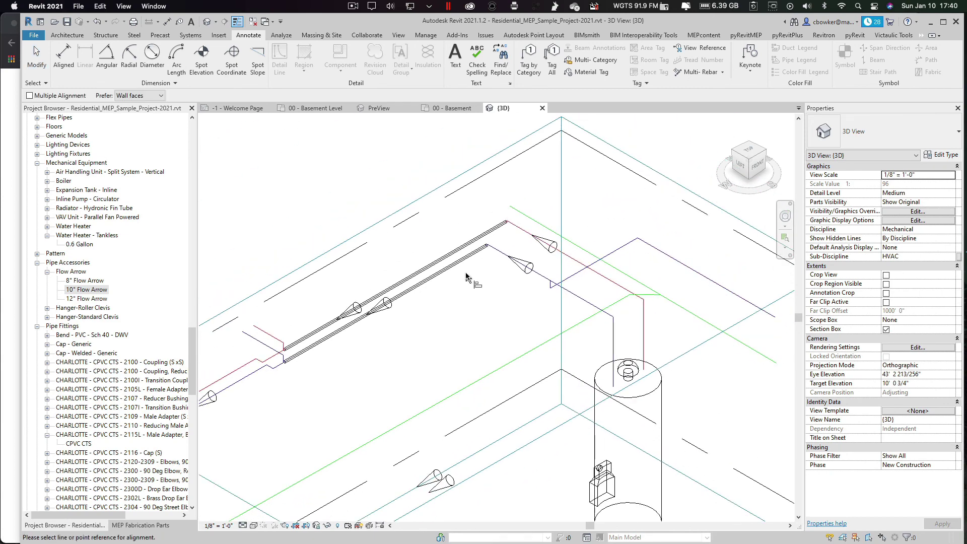
left_click(425, 481)
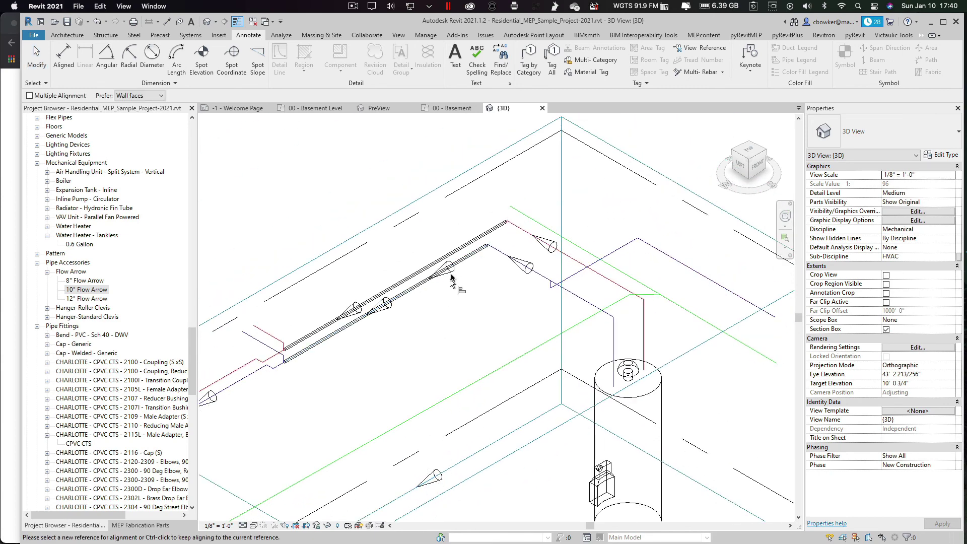
left_click(434, 478)
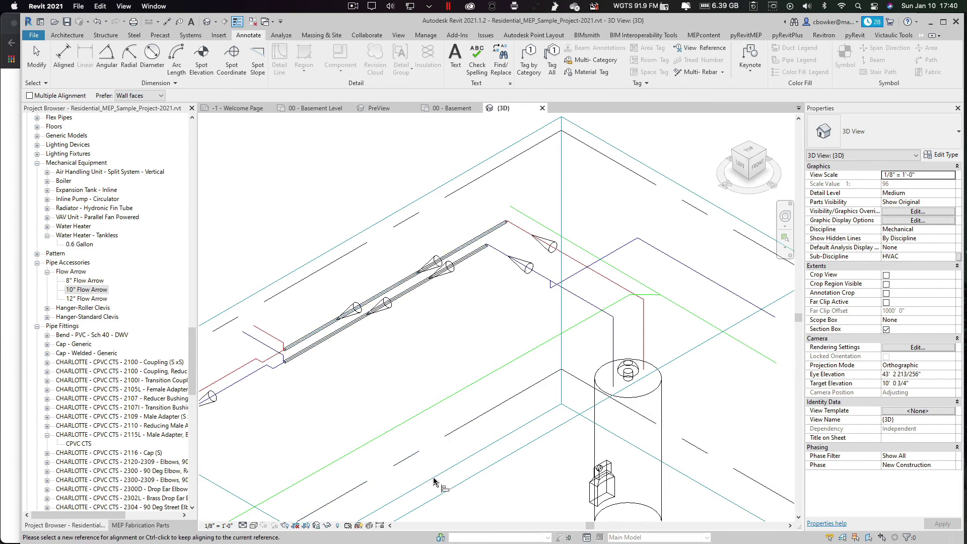